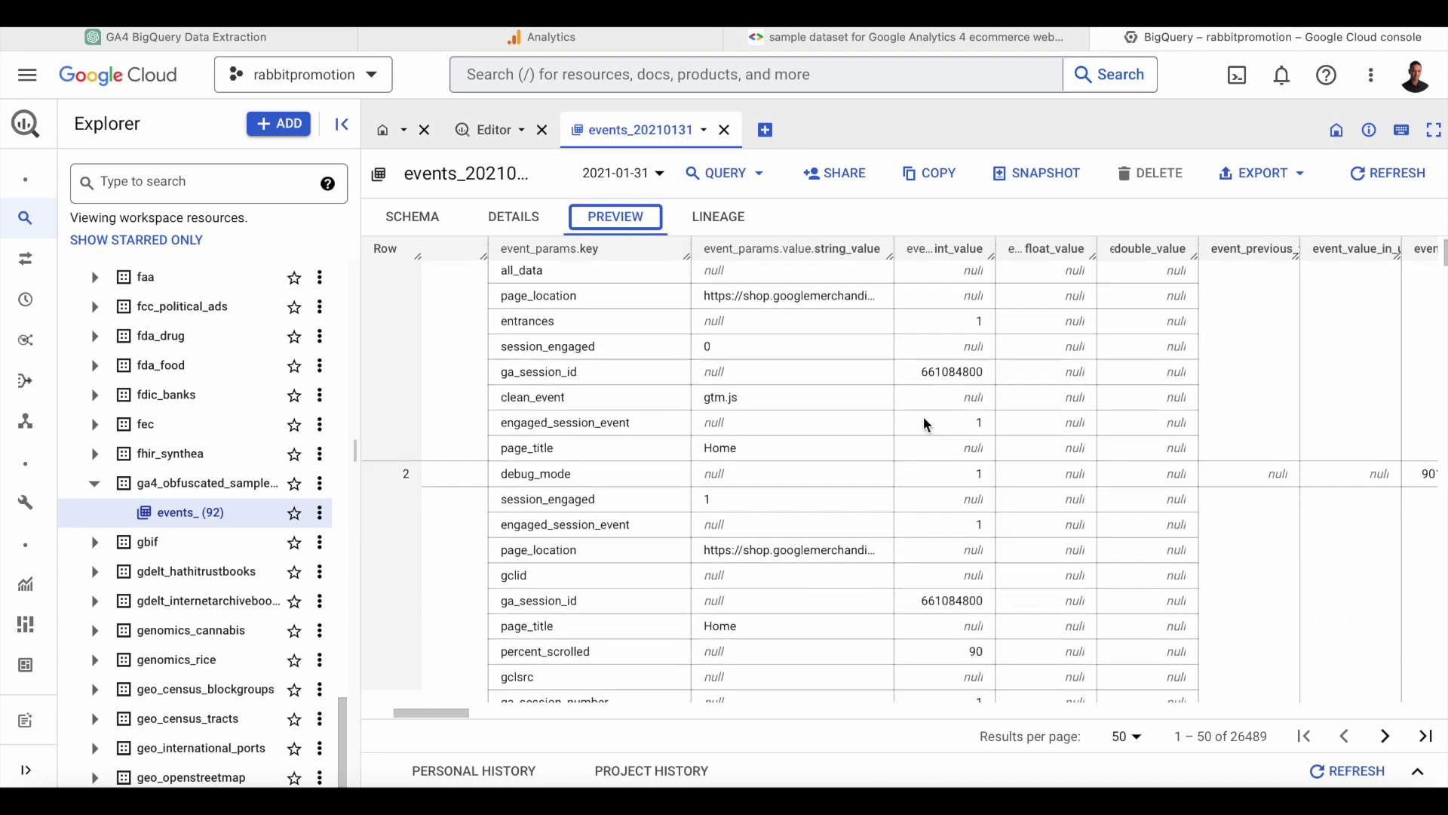
scroll(924, 419, down, 8)
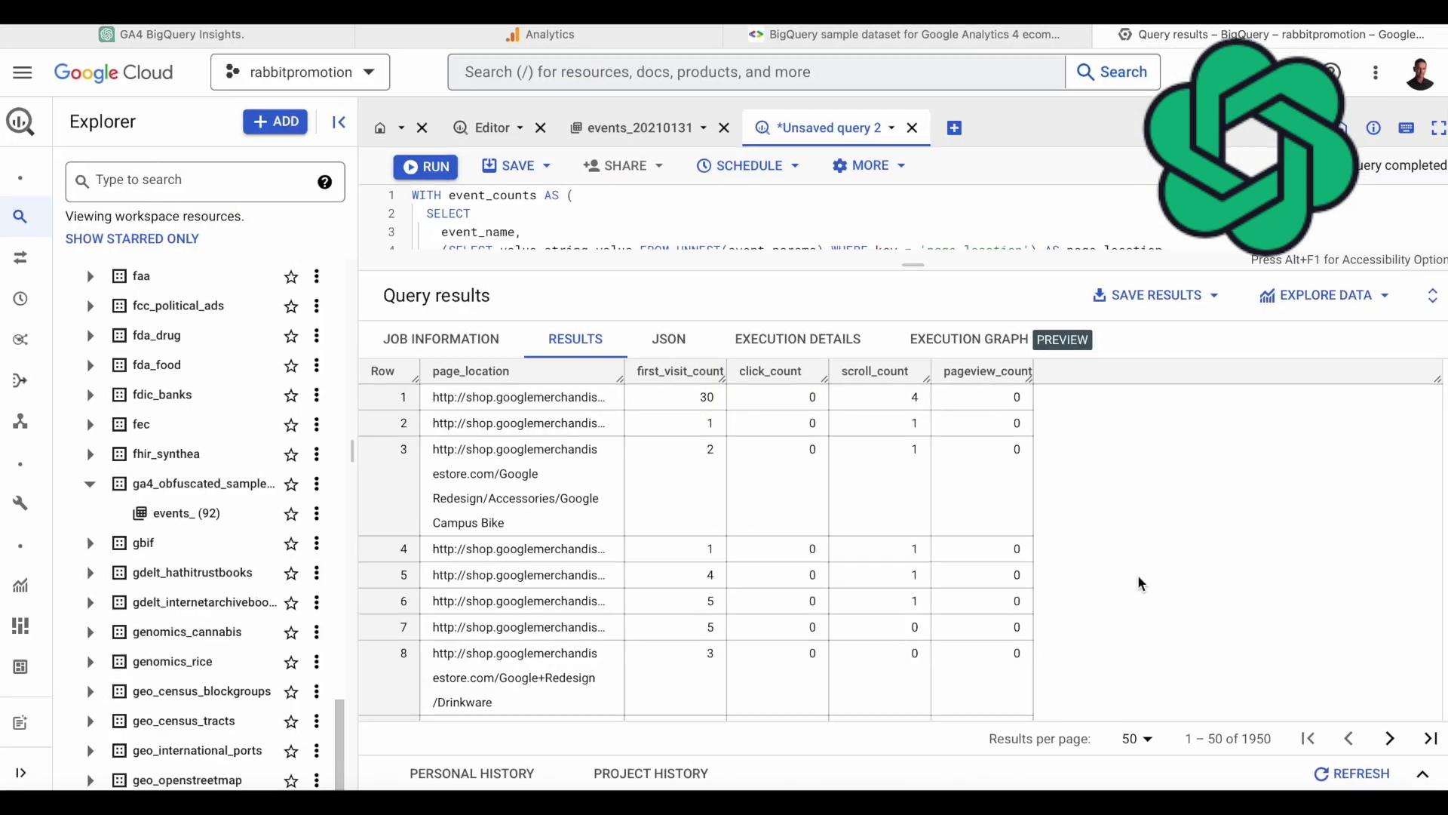
- Scroll through the per-URL event-count results and the pages-before-purchase results grids
scroll(1138, 575, down, 1)
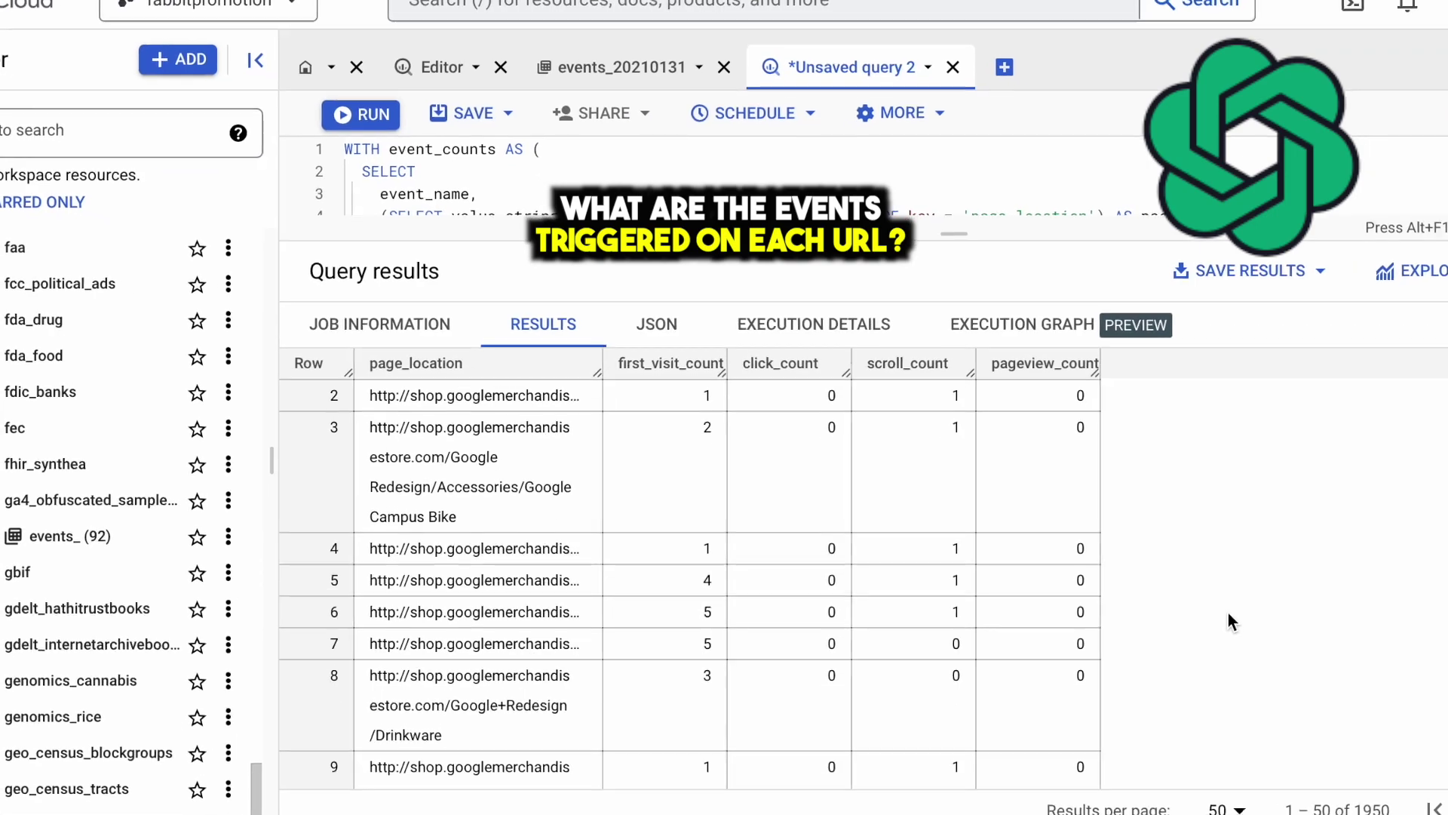
scroll(1228, 612, down, 2)
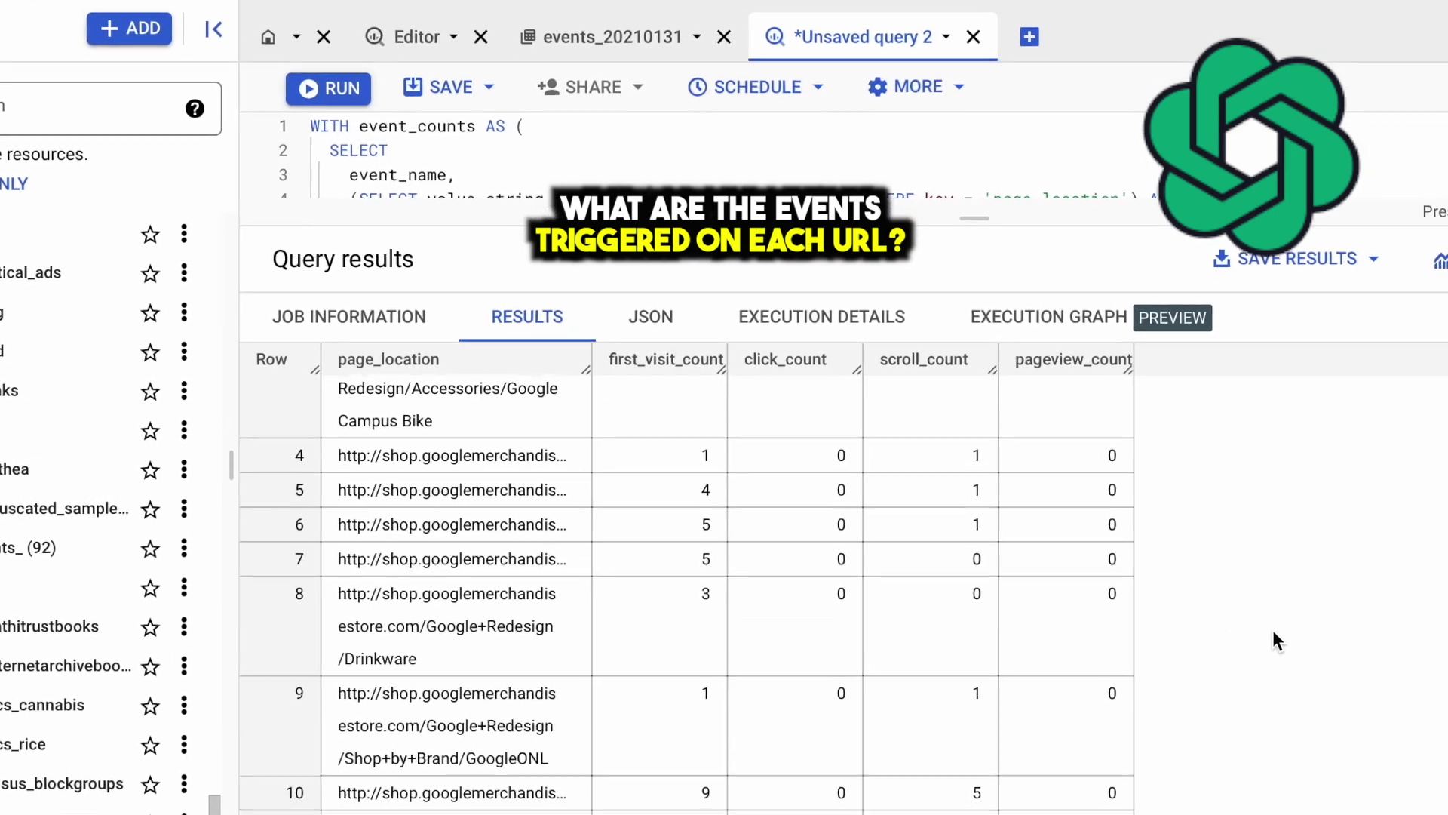
scroll(1319, 657, down, 5)
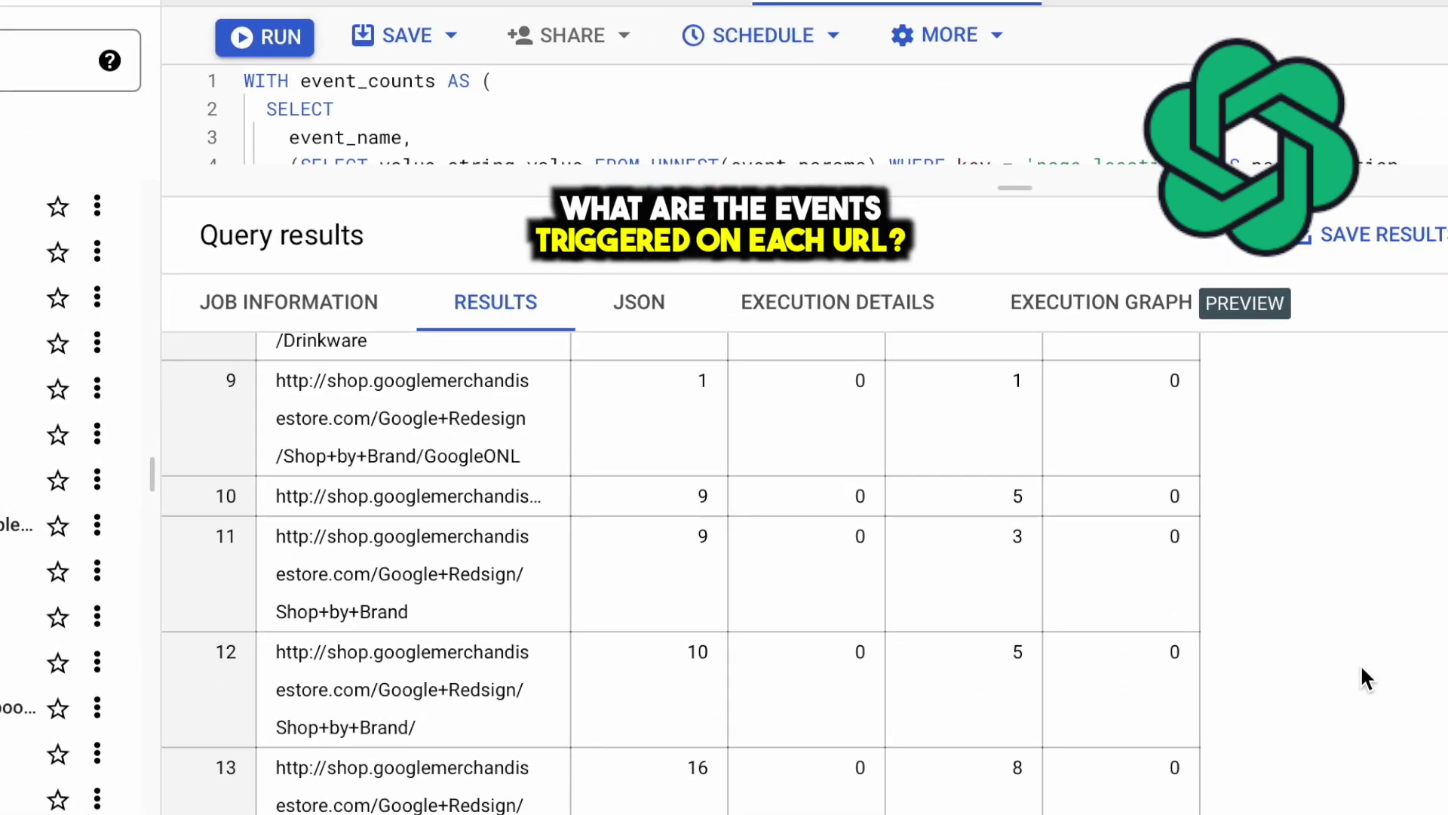
scroll(1360, 663, down, 3)
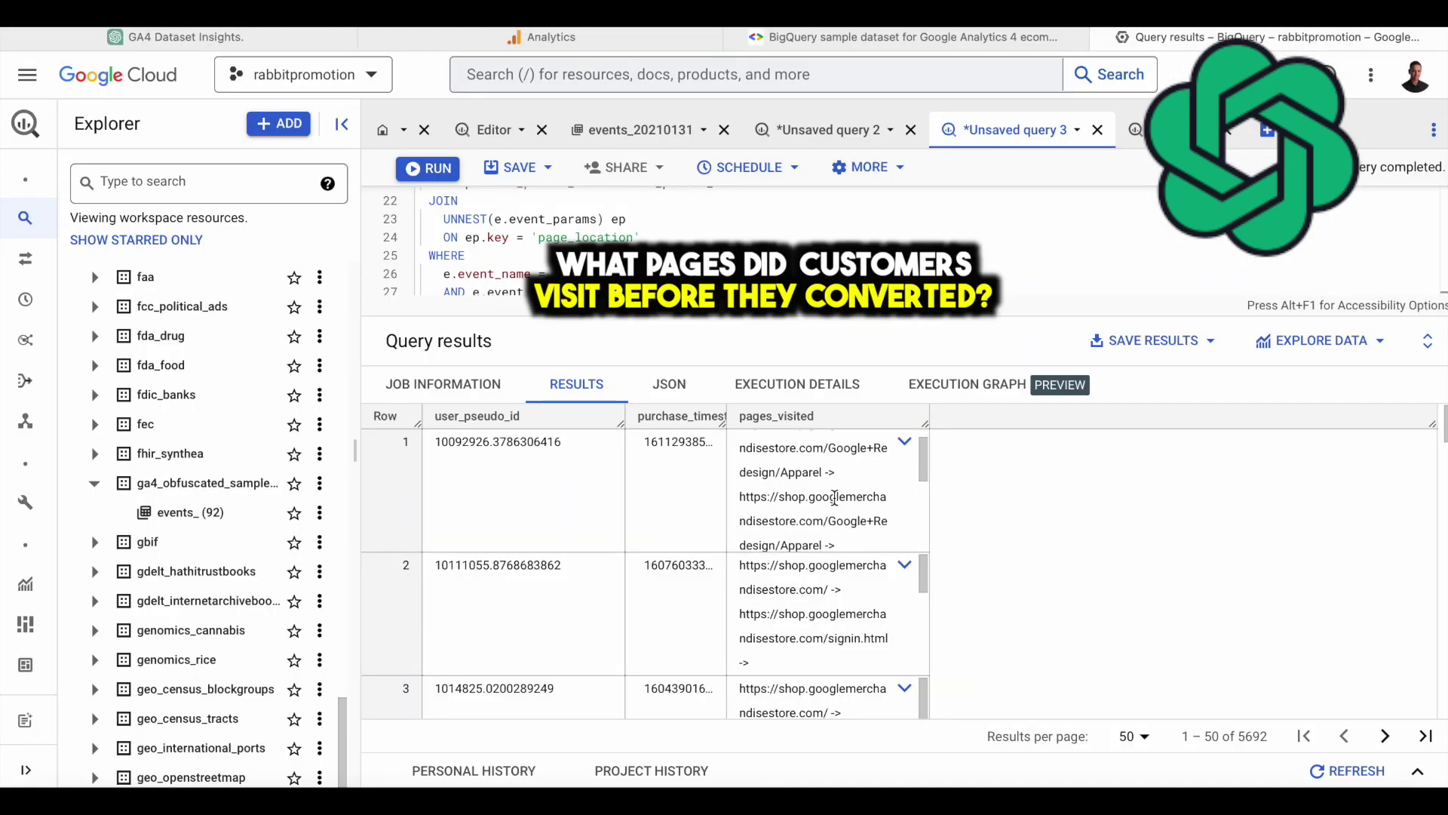
scroll(834, 498, down, 1)
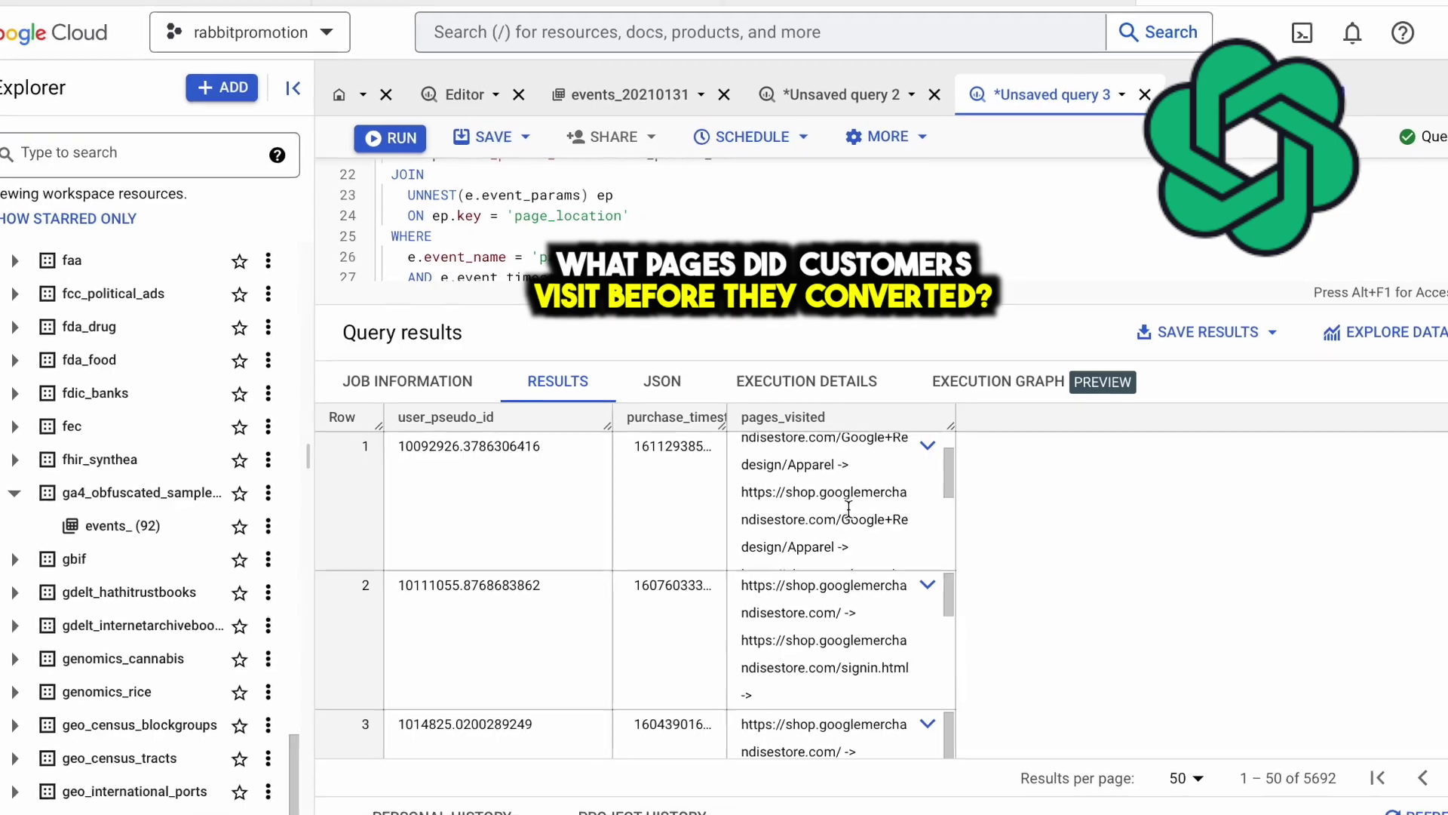
scroll(848, 509, up, 1)
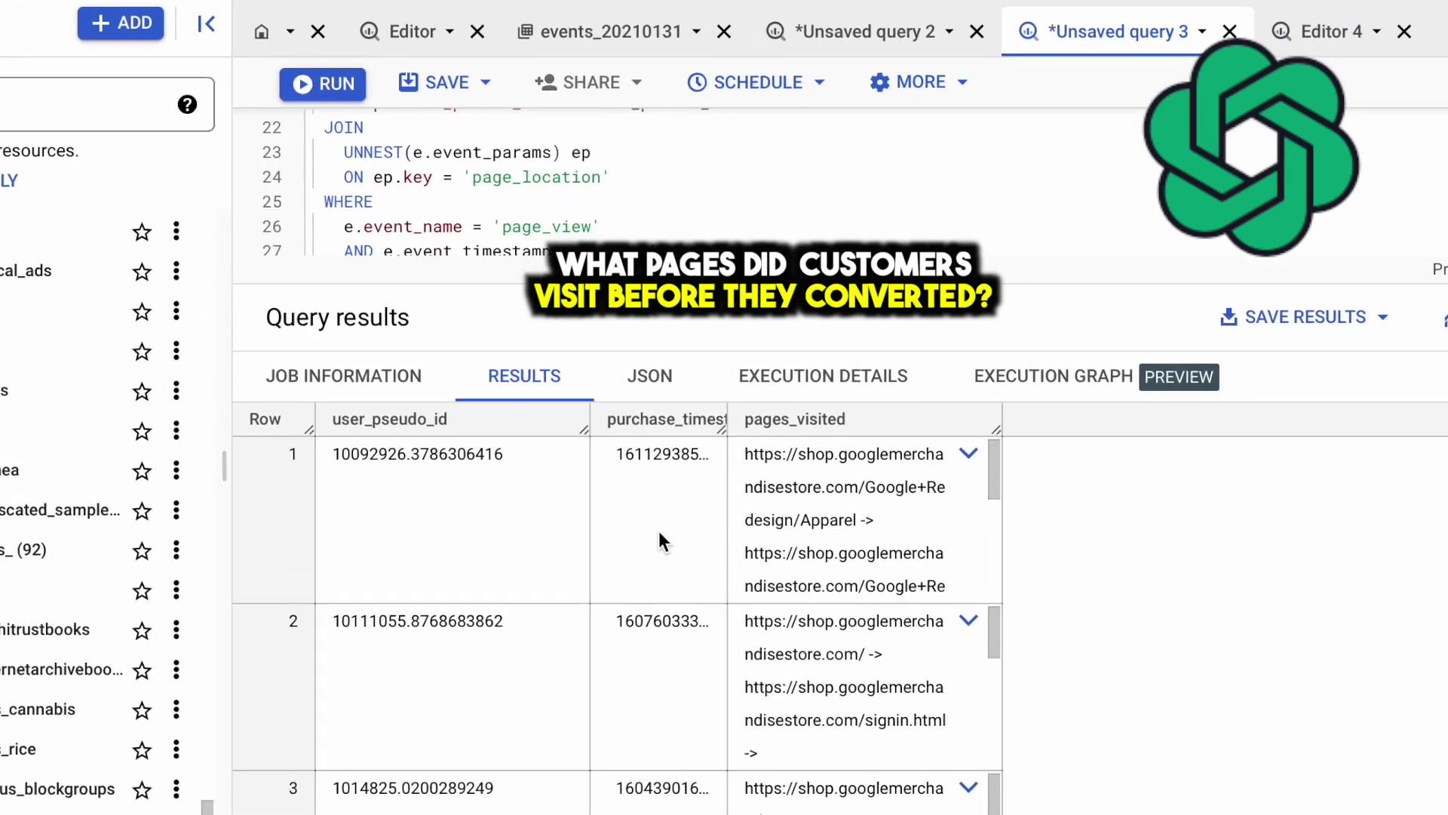
scroll(573, 572, down, 1)
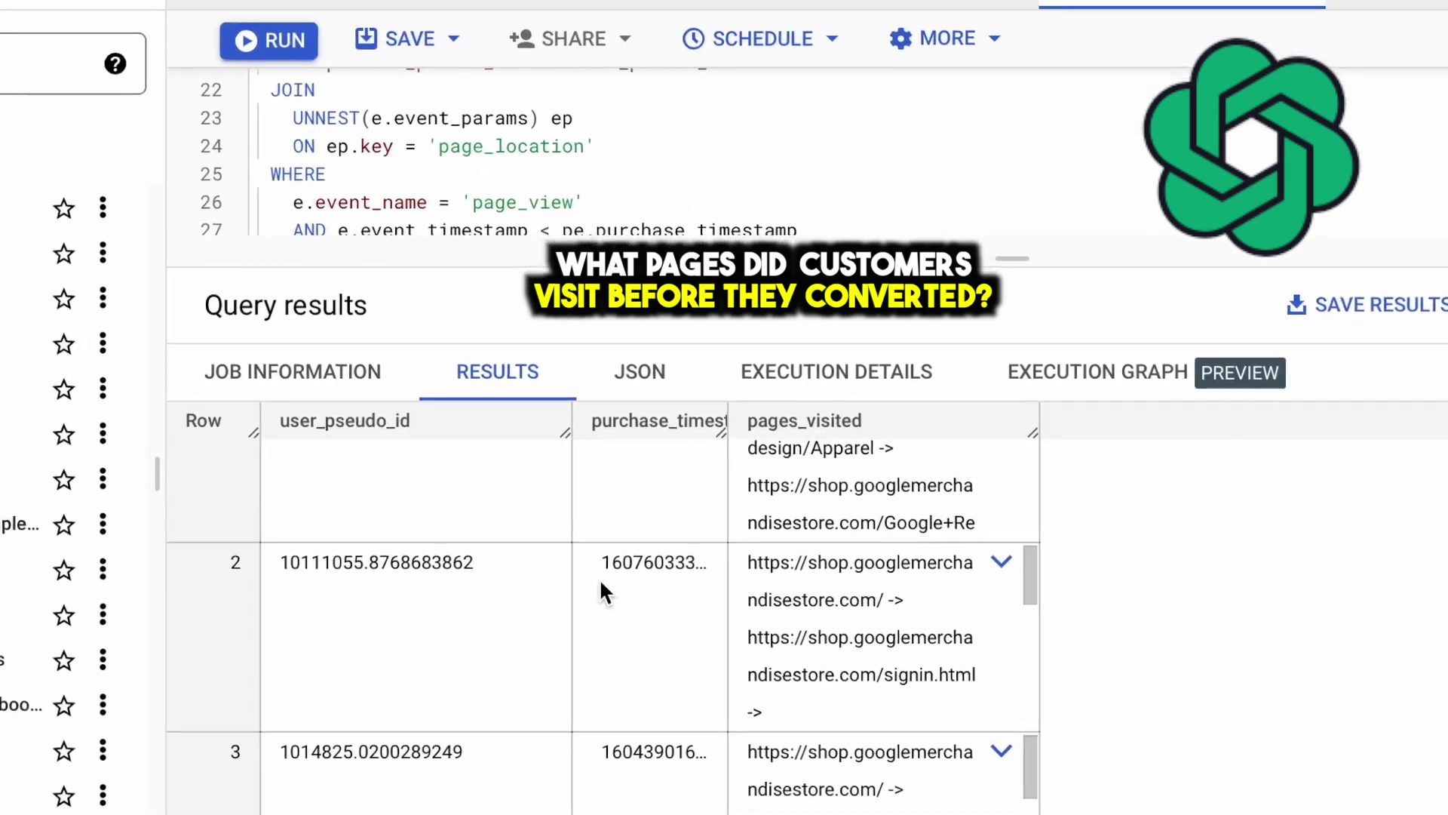
scroll(836, 720, down, 3)
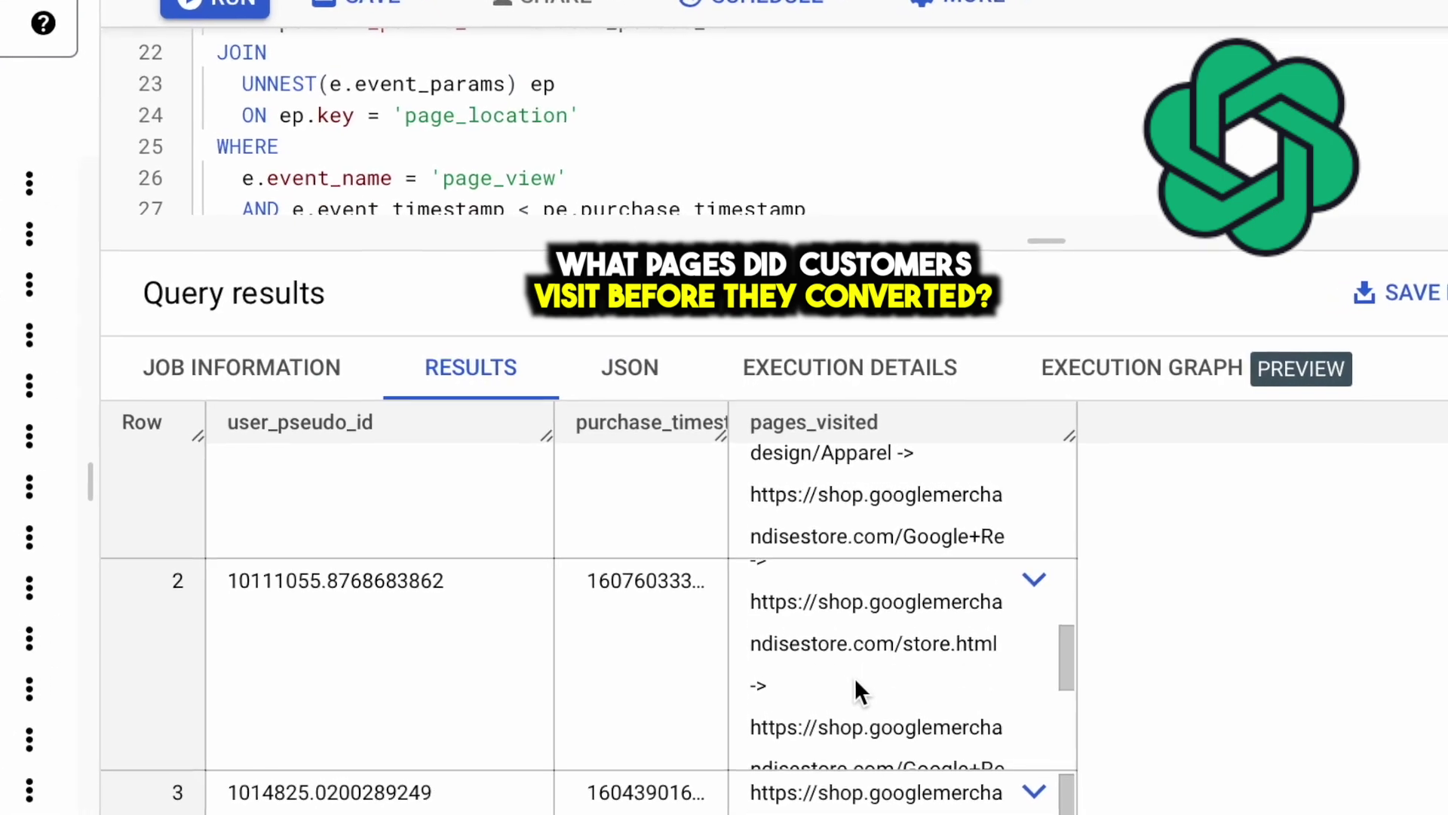
scroll(1184, 674, down, 2)
scroll(873, 670, down, 3)
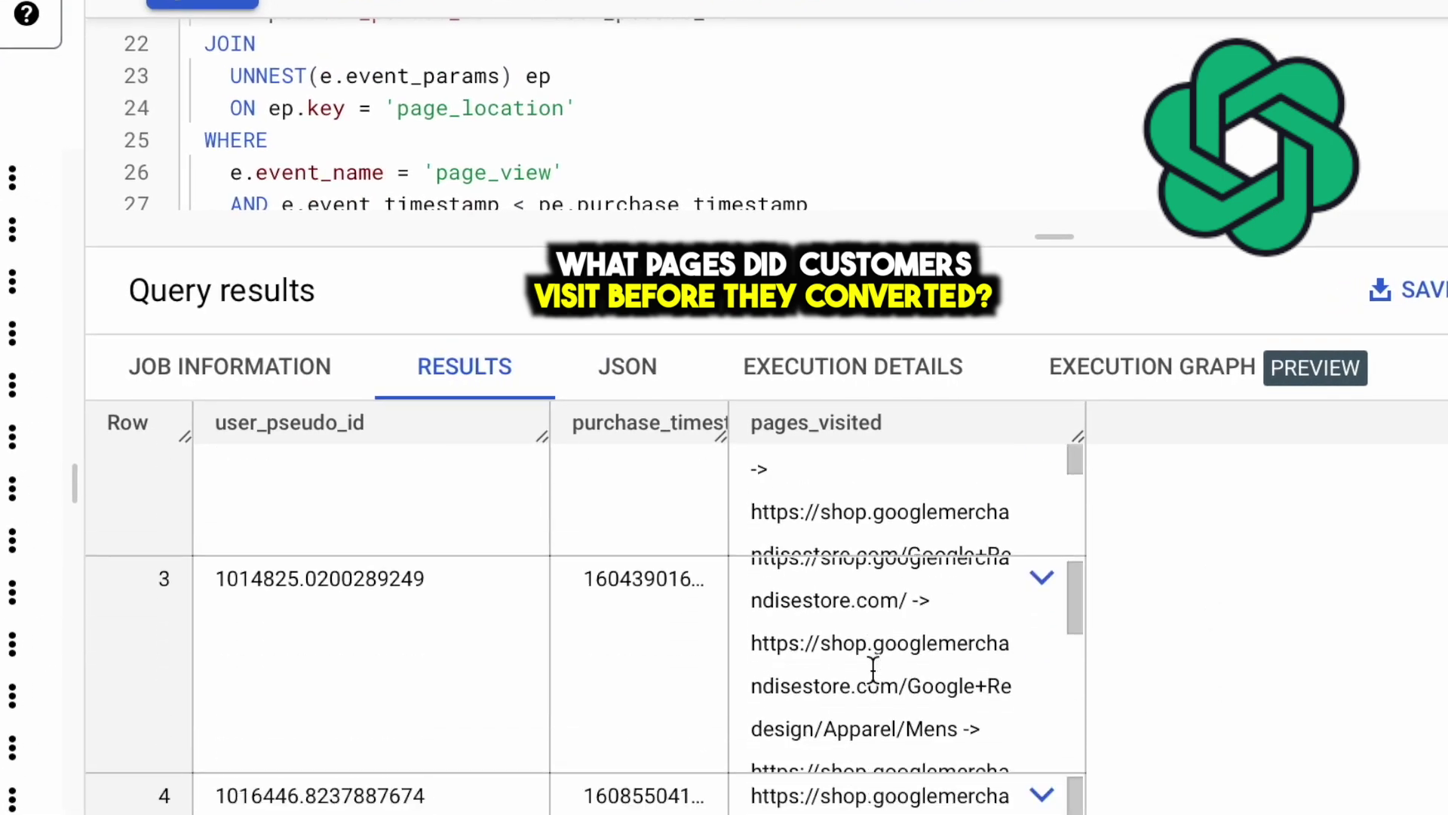
scroll(1178, 679, down, 2)
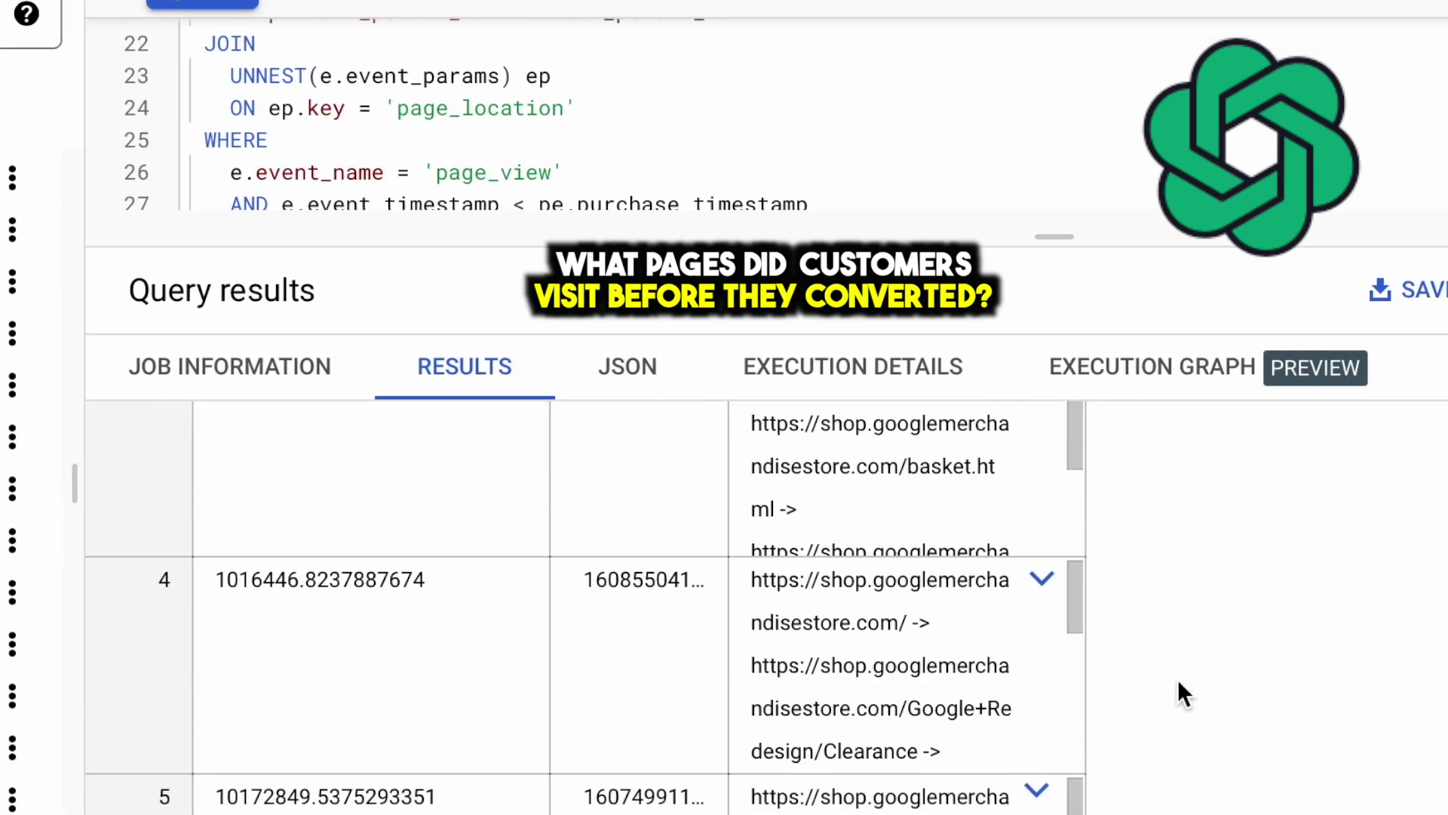
scroll(924, 674, down, 3)
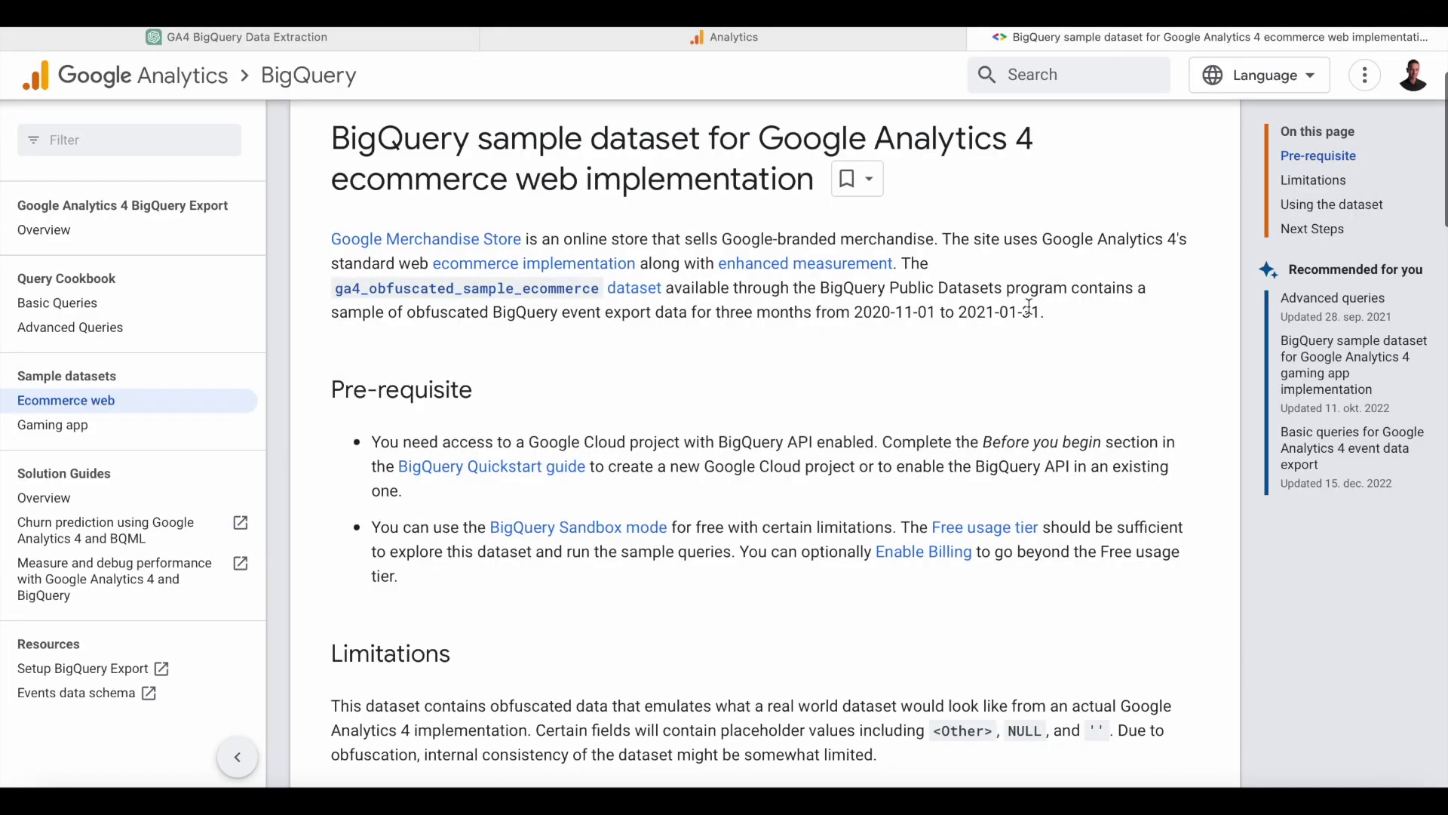
- Open the ga4_obfuscated_sample_ecommerce dataset in the Cloud console from the sample dataset docs
scroll(1027, 306, down, 1)
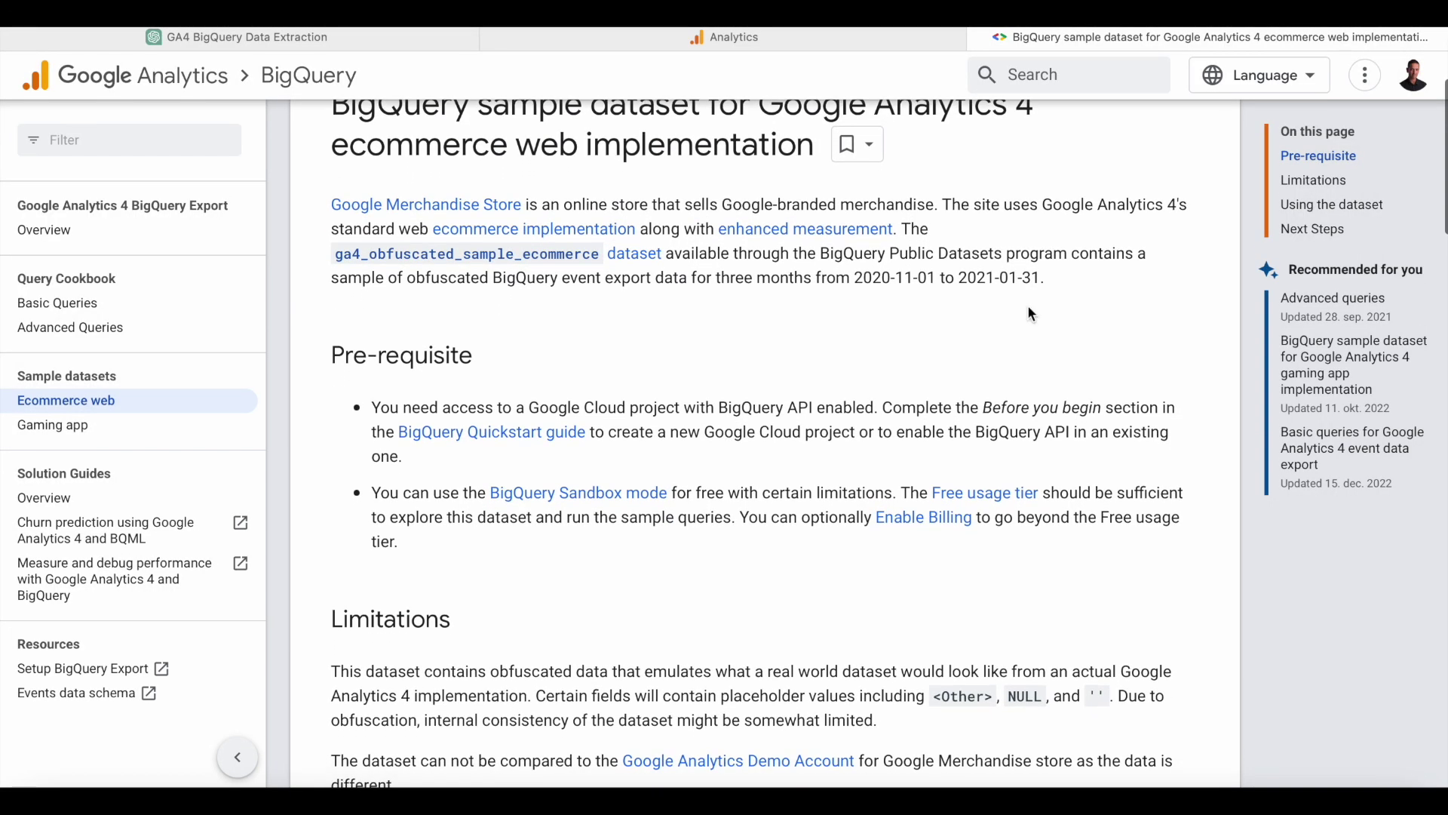
scroll(1030, 309, down, 1)
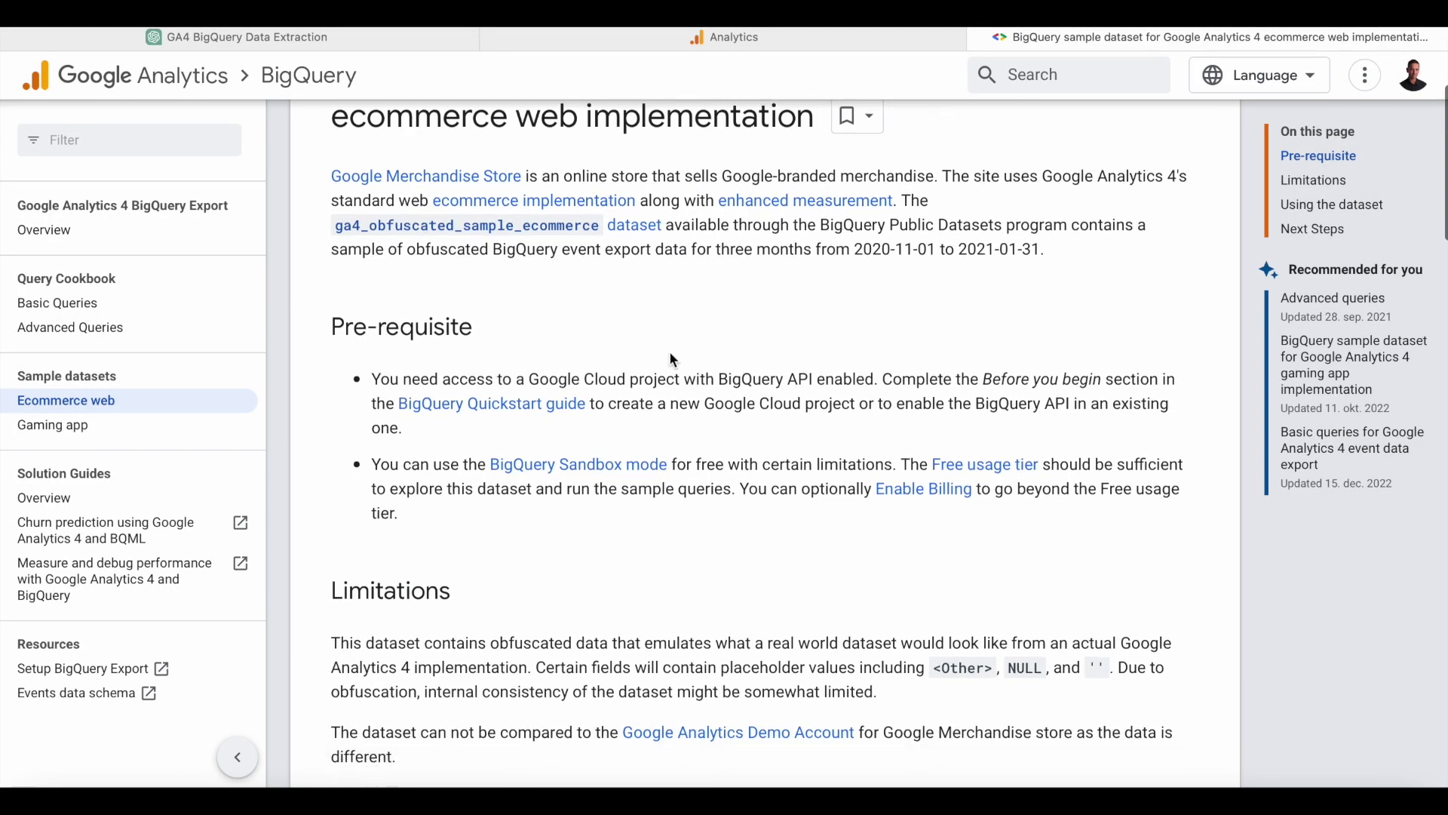
scroll(668, 329, down, 1)
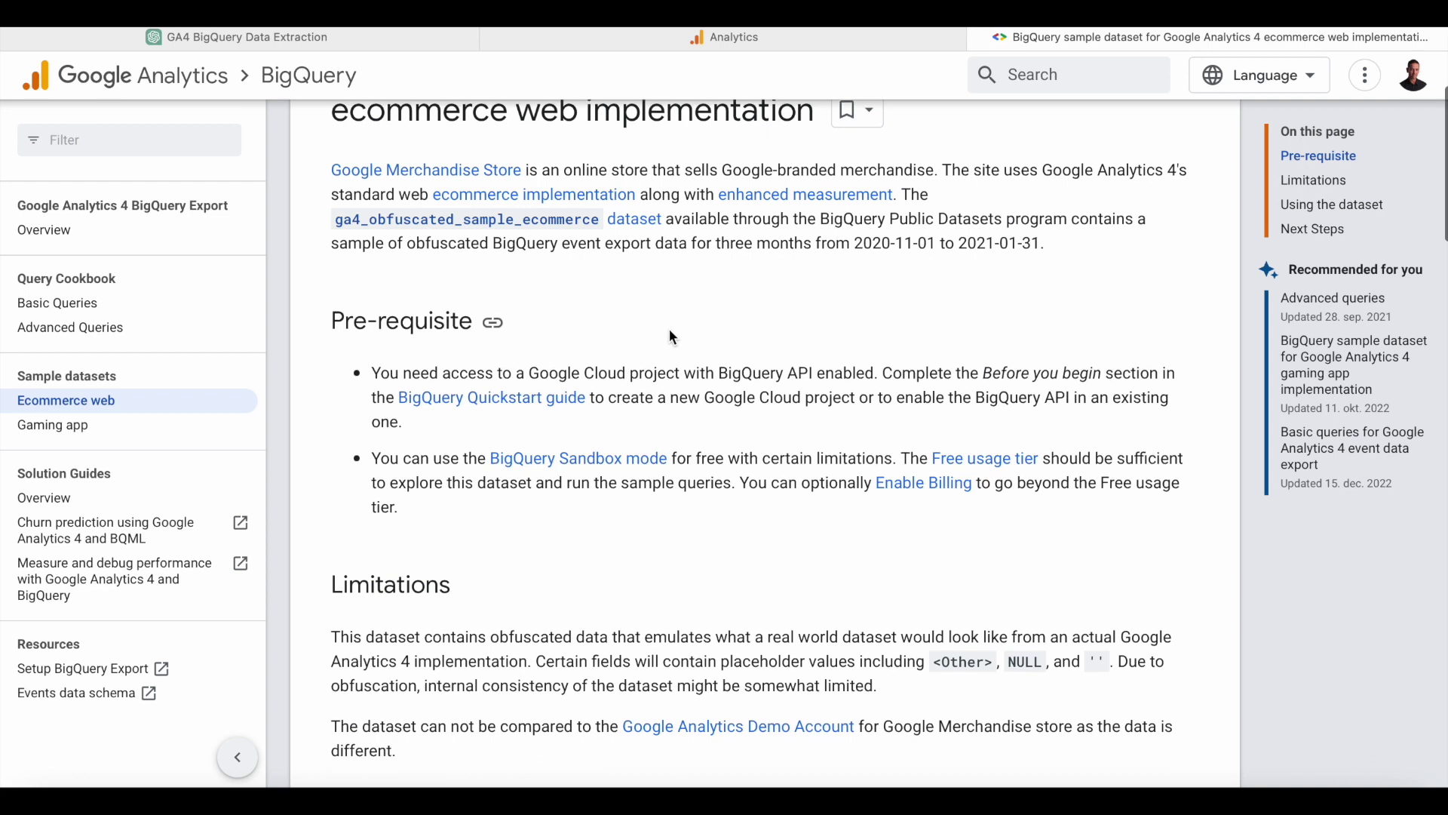
super+click(636, 220)
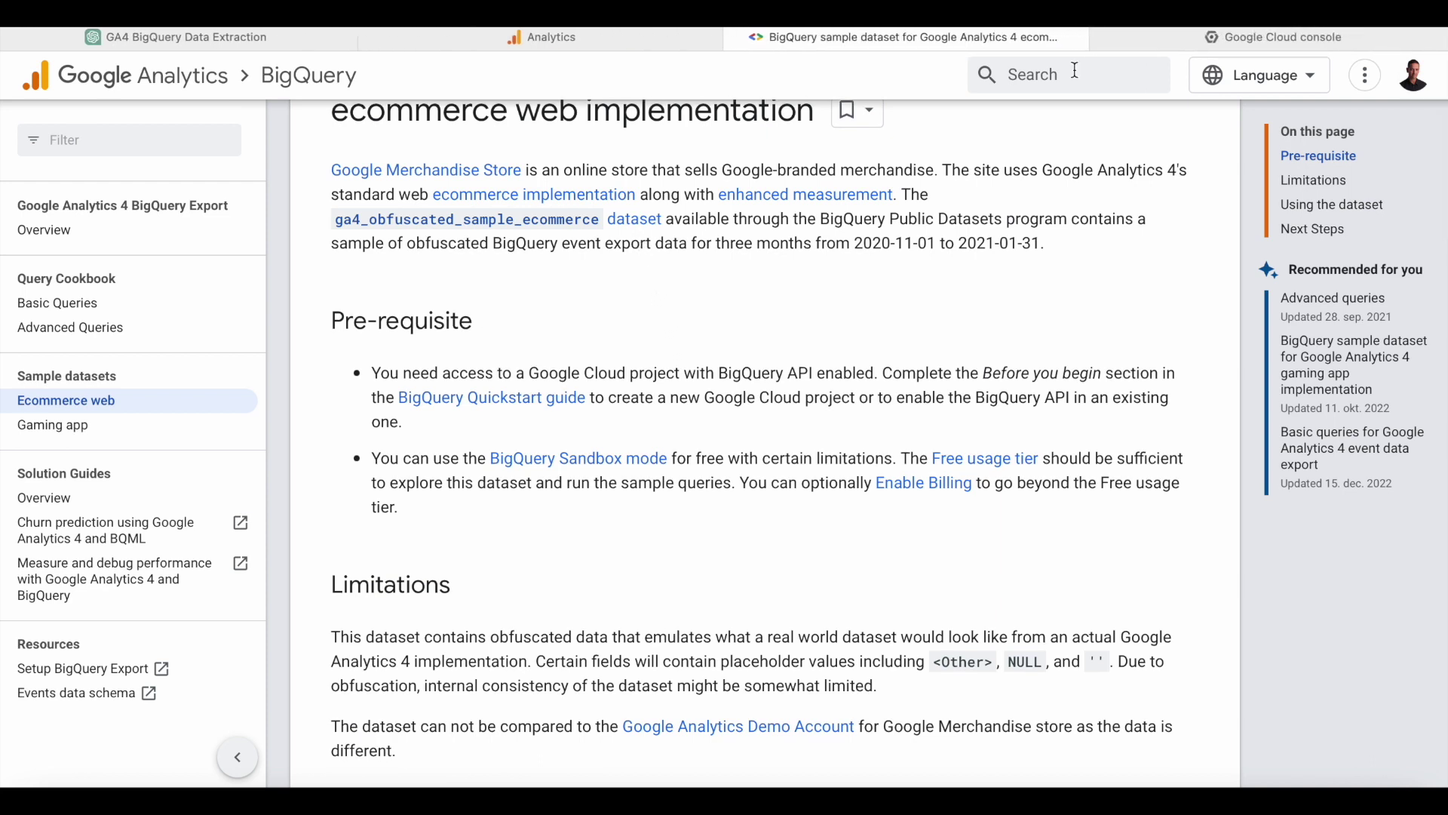
- Preview the events_20210131 table's sample rows, then display its field schema
click(1160, 34)
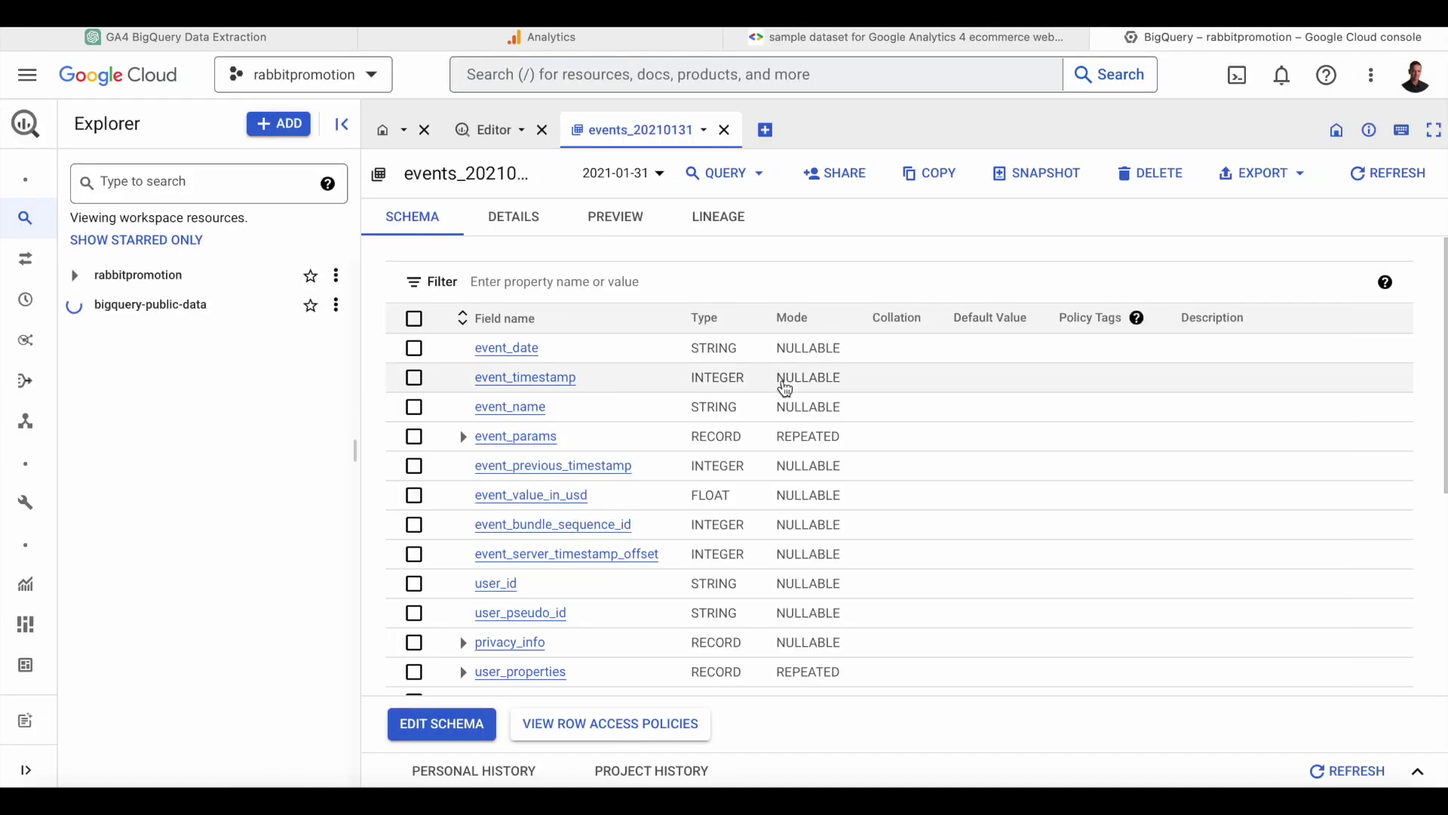
click(625, 228)
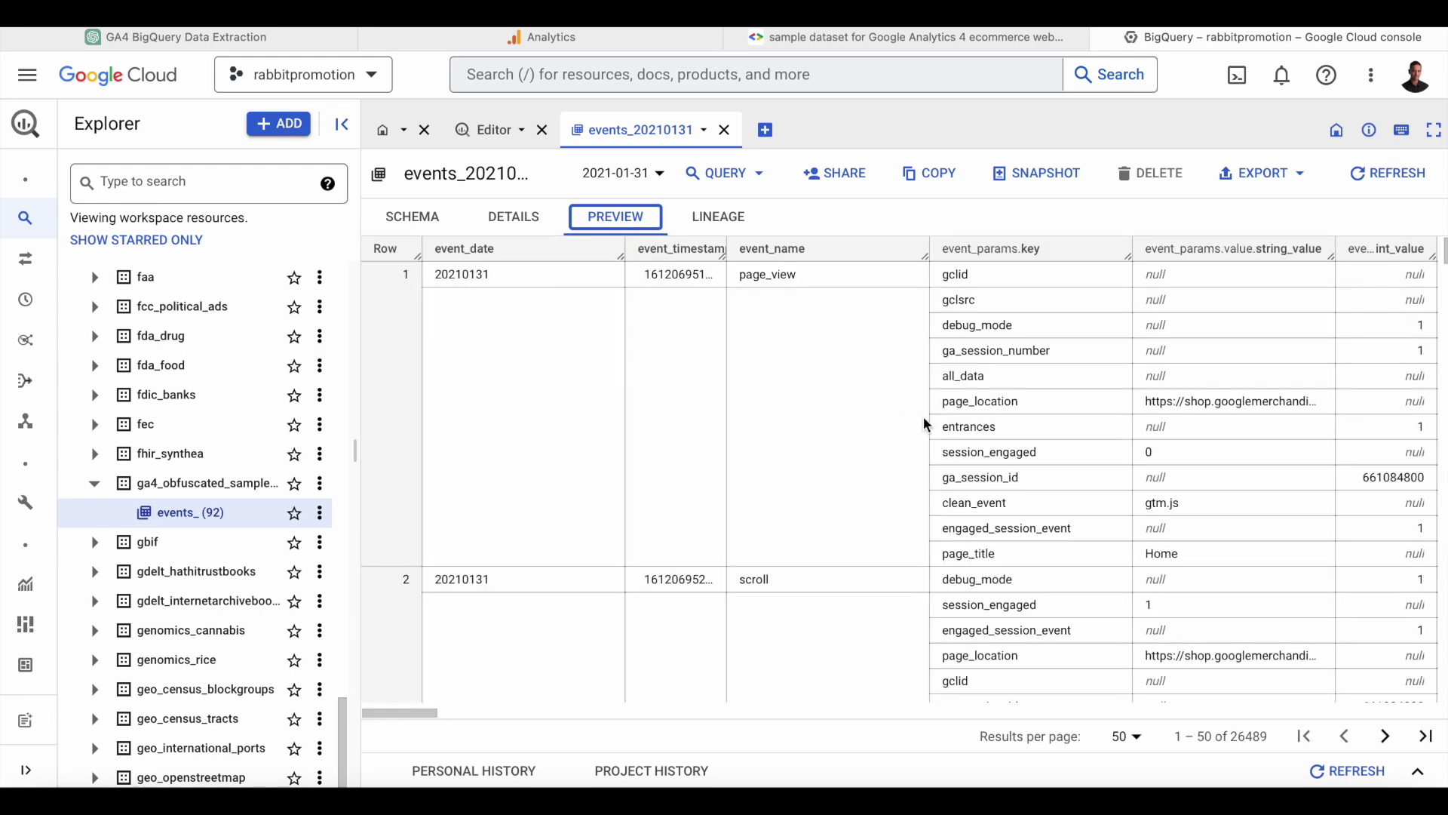
scroll(925, 419, right, 10)
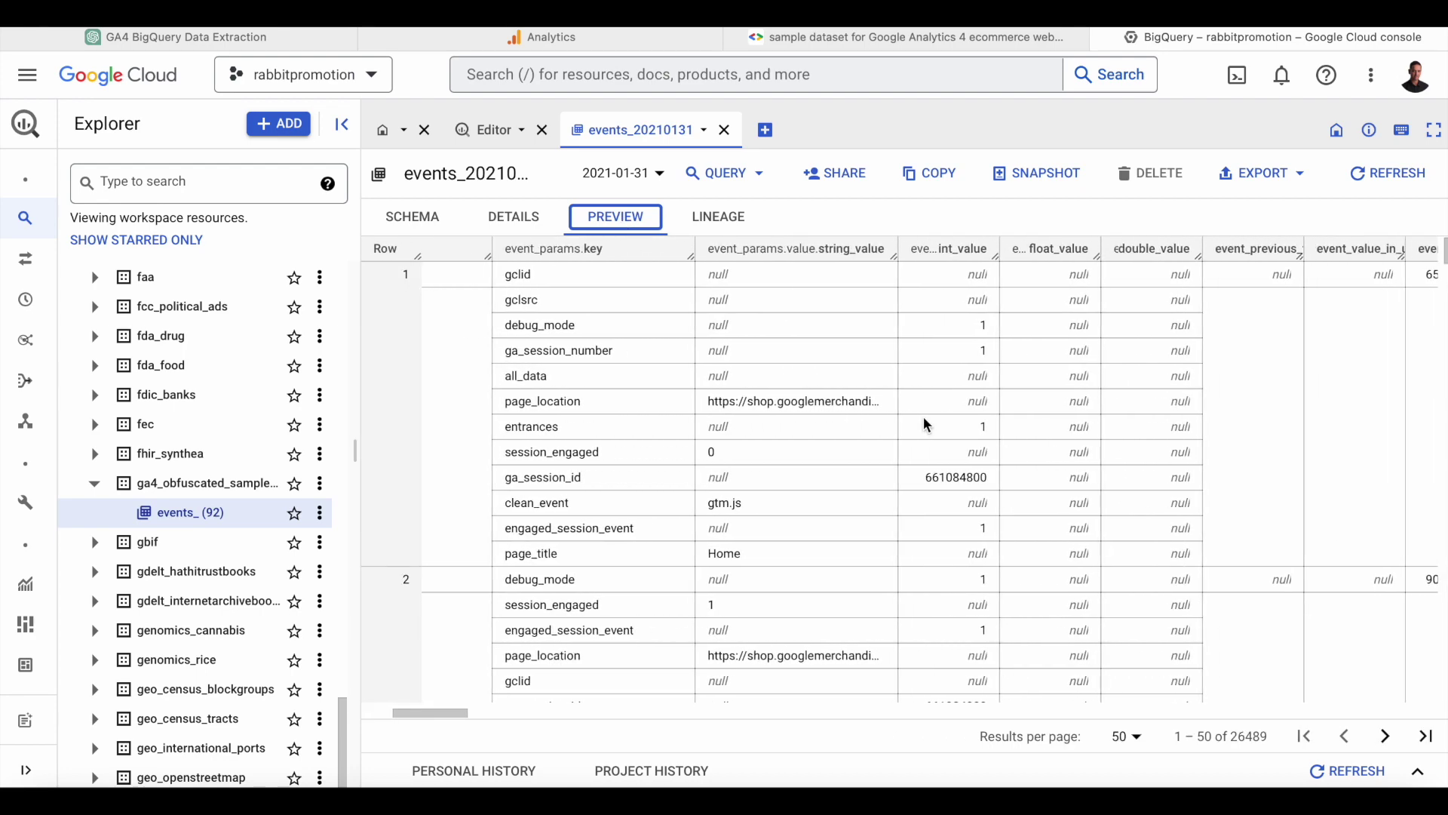
scroll(924, 419, down, 5)
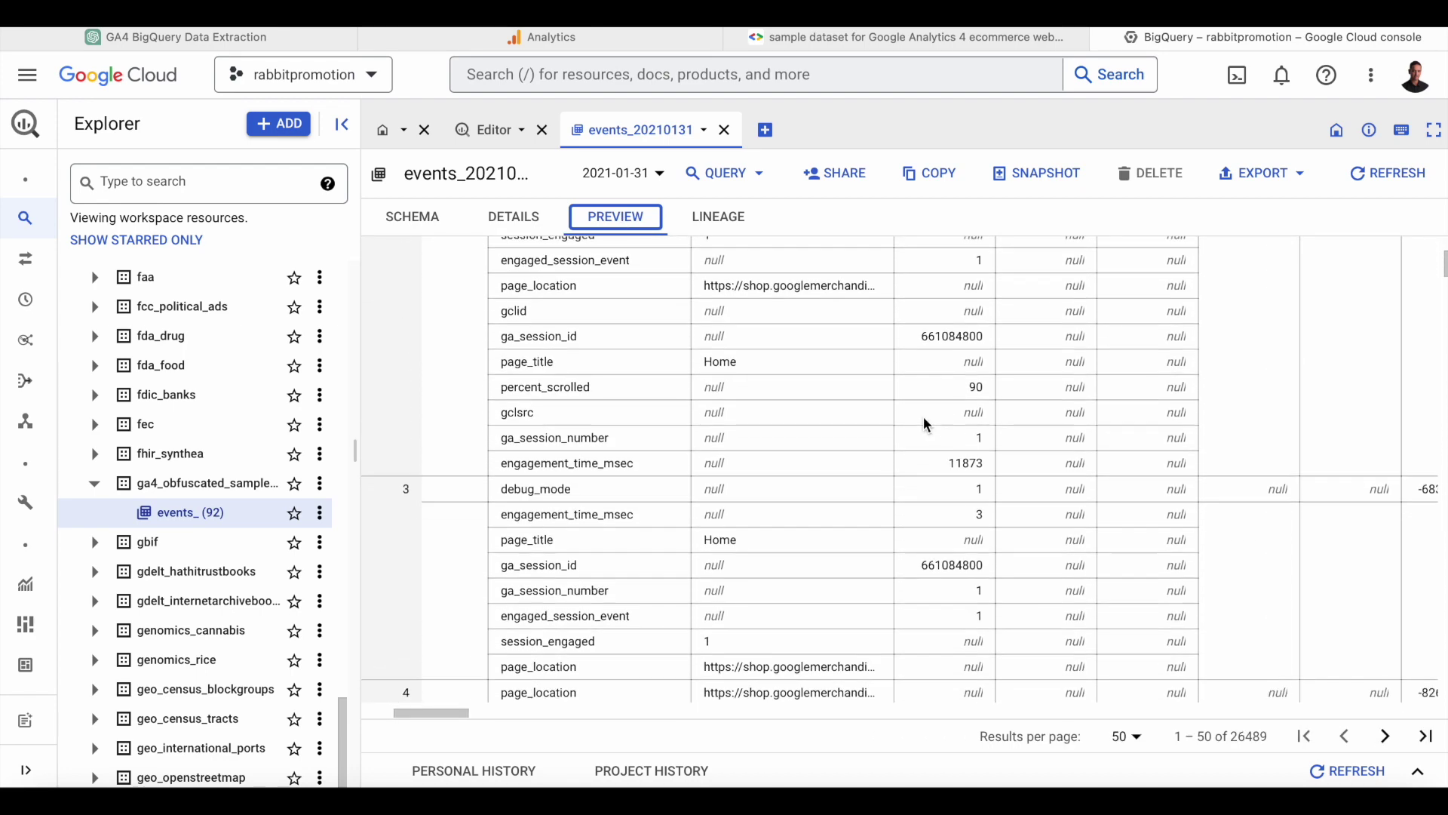
scroll(924, 418, right, 10)
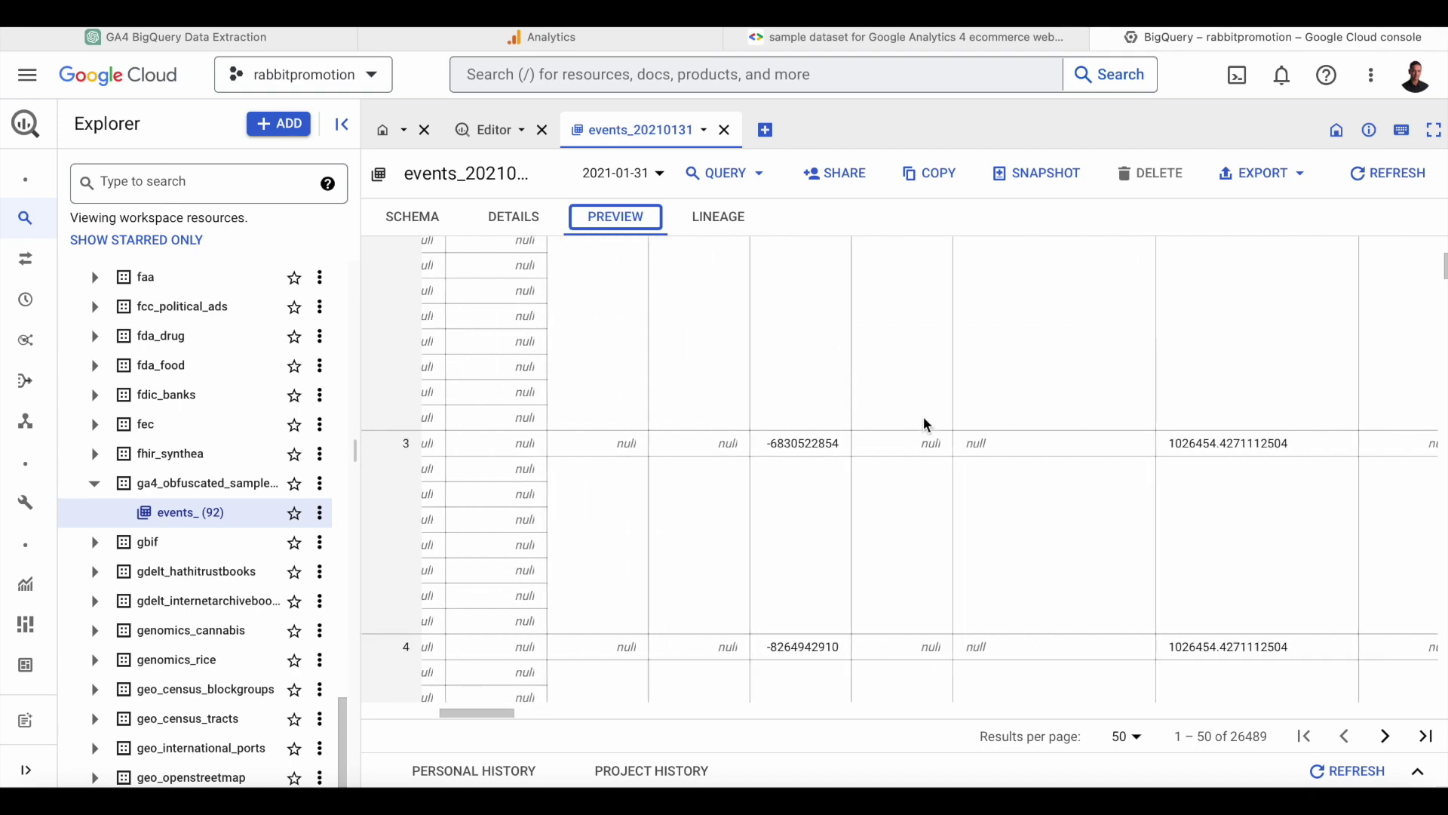
scroll(925, 424, left, 10)
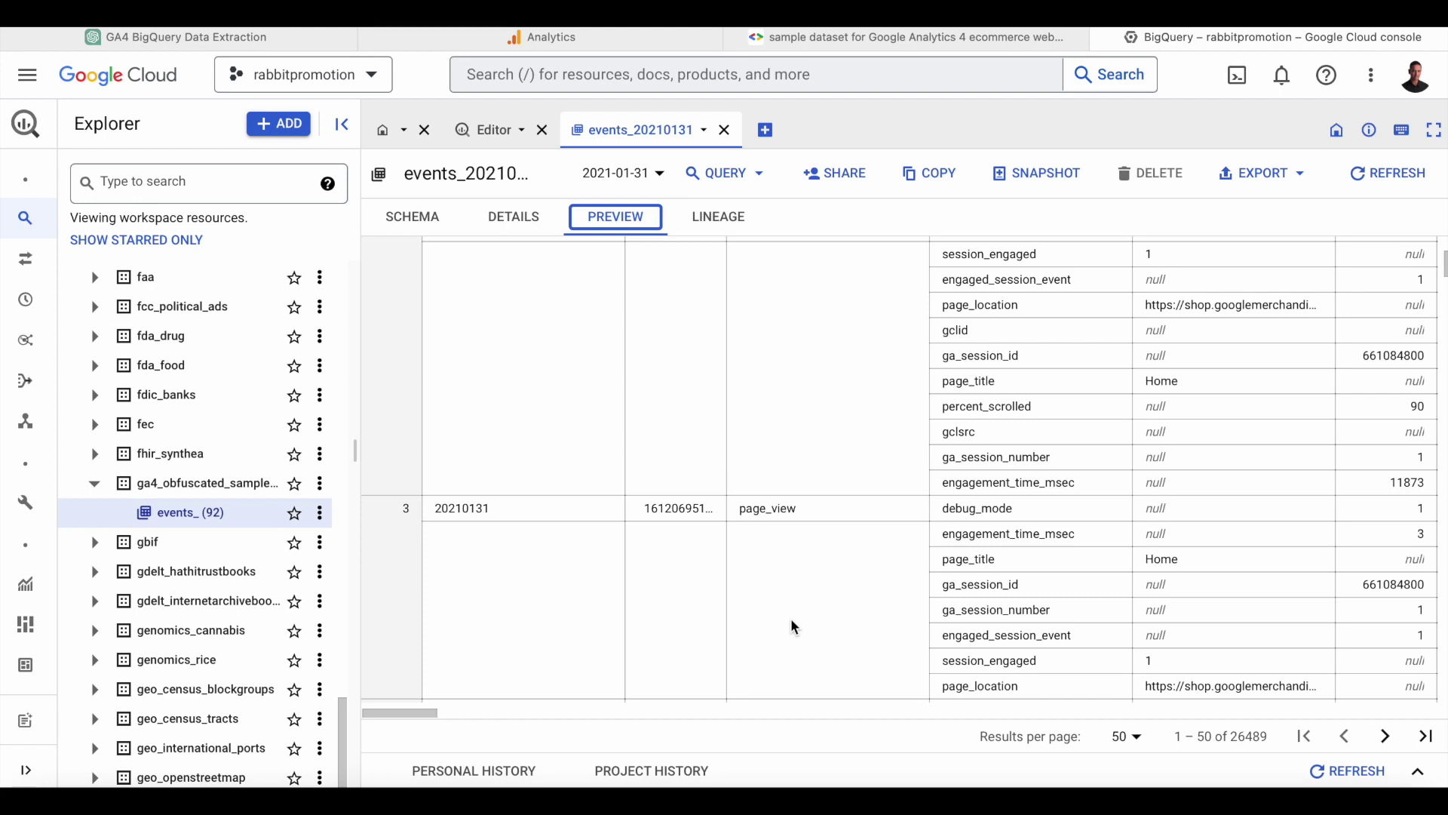
click(413, 219)
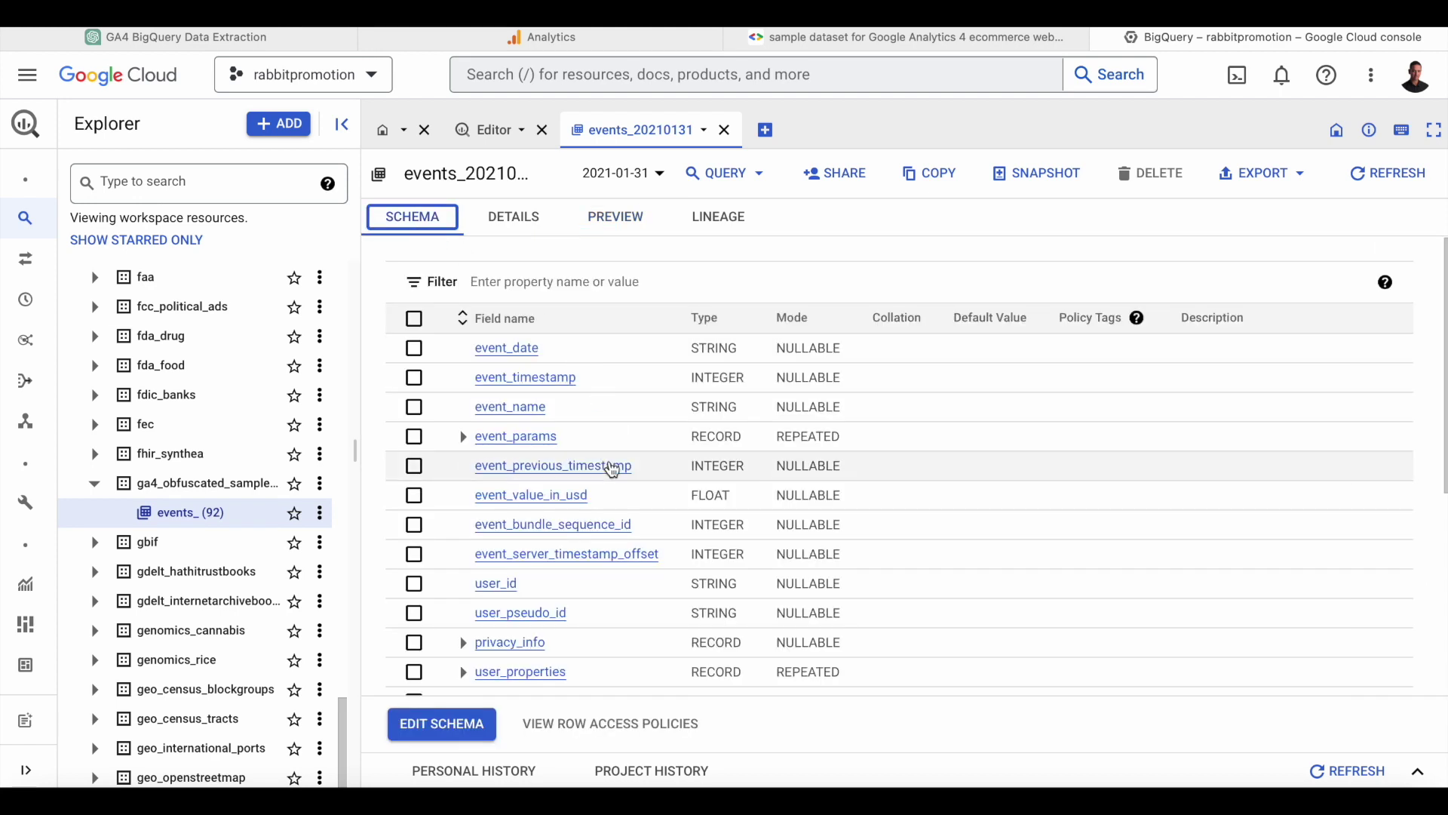
- Expand event_params and its nested value record in the events table schema
scroll(596, 468, down, 3)
scroll(612, 469, down, 8)
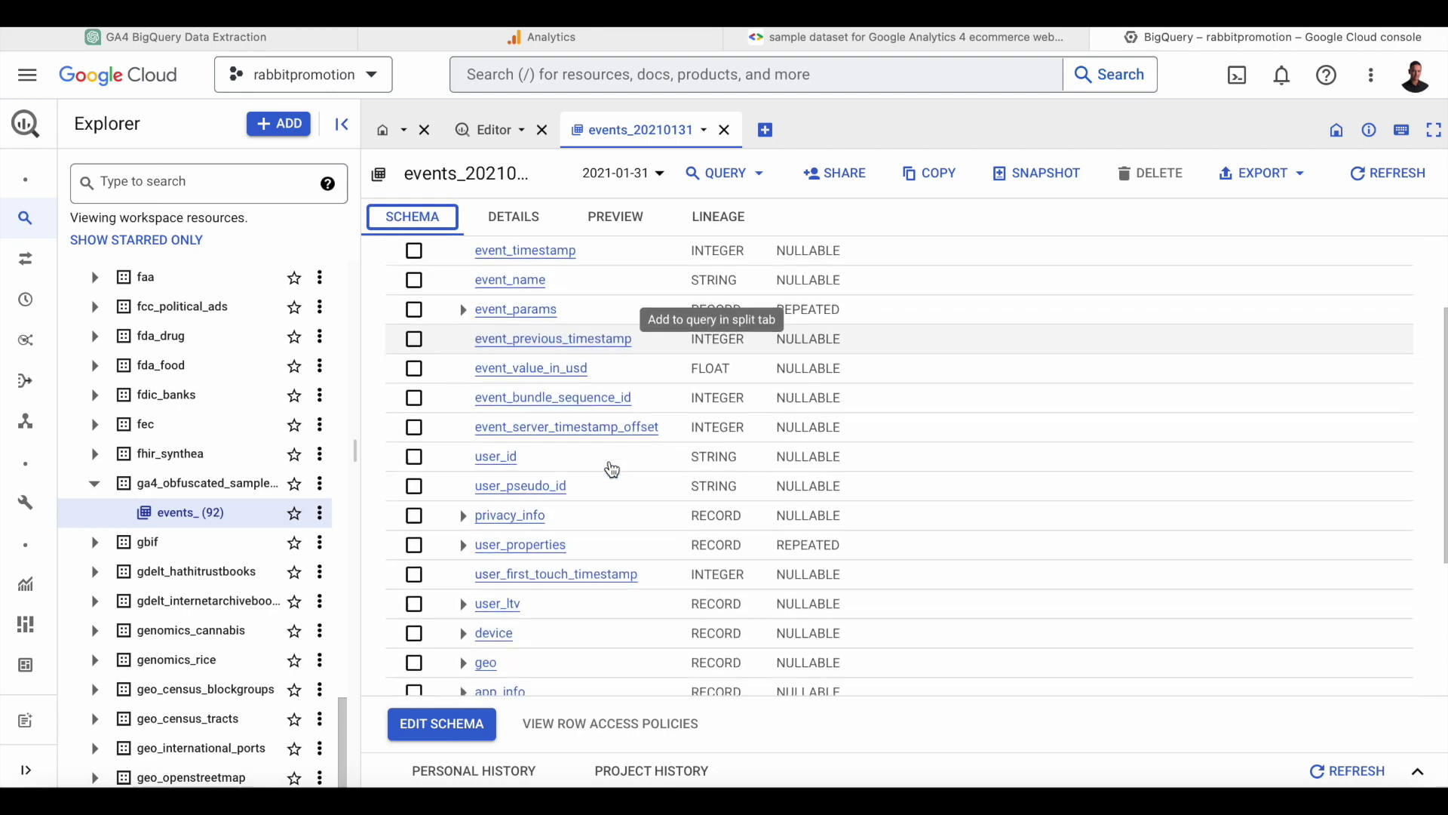
scroll(573, 452, up, 10)
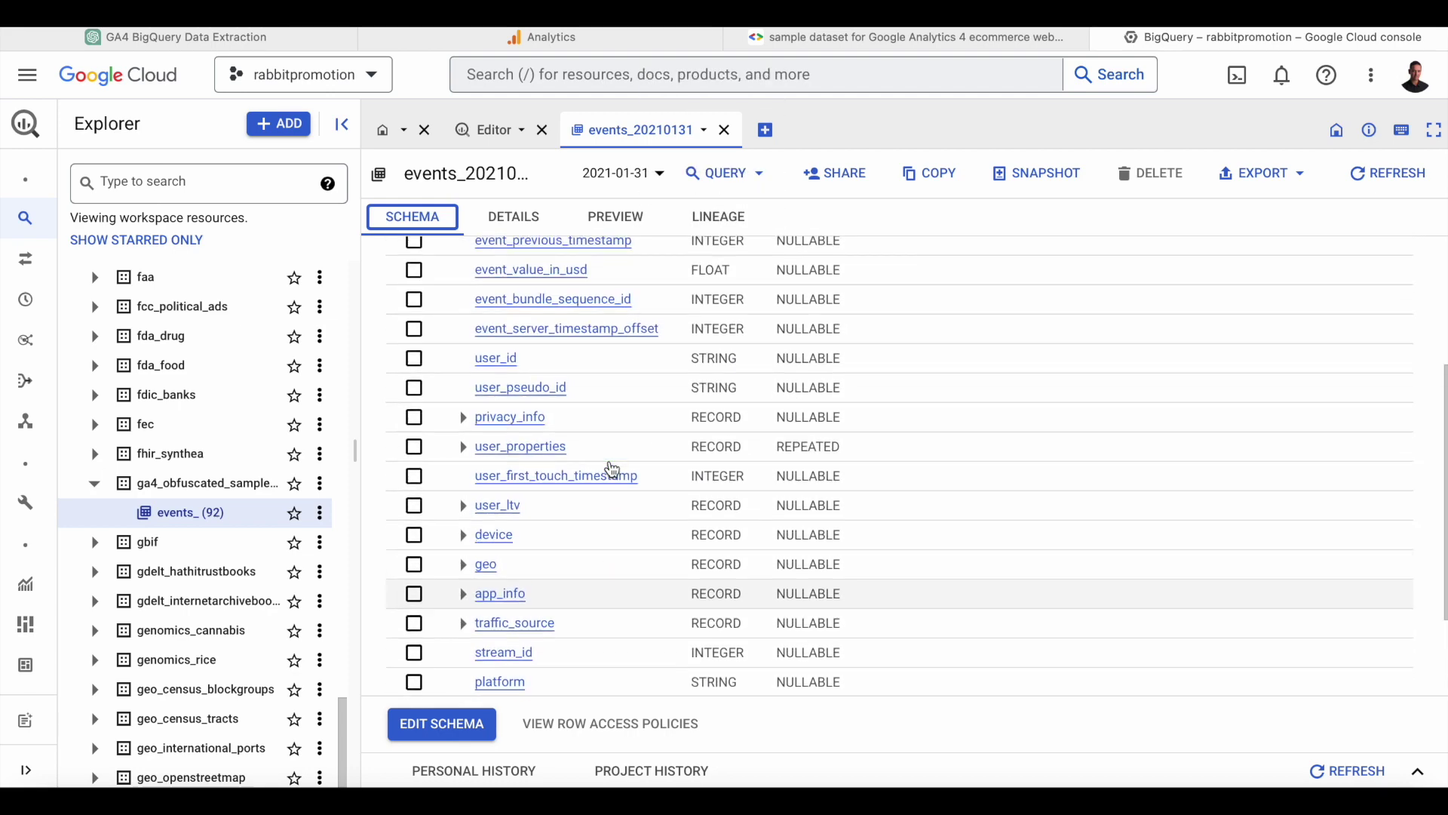
click(464, 436)
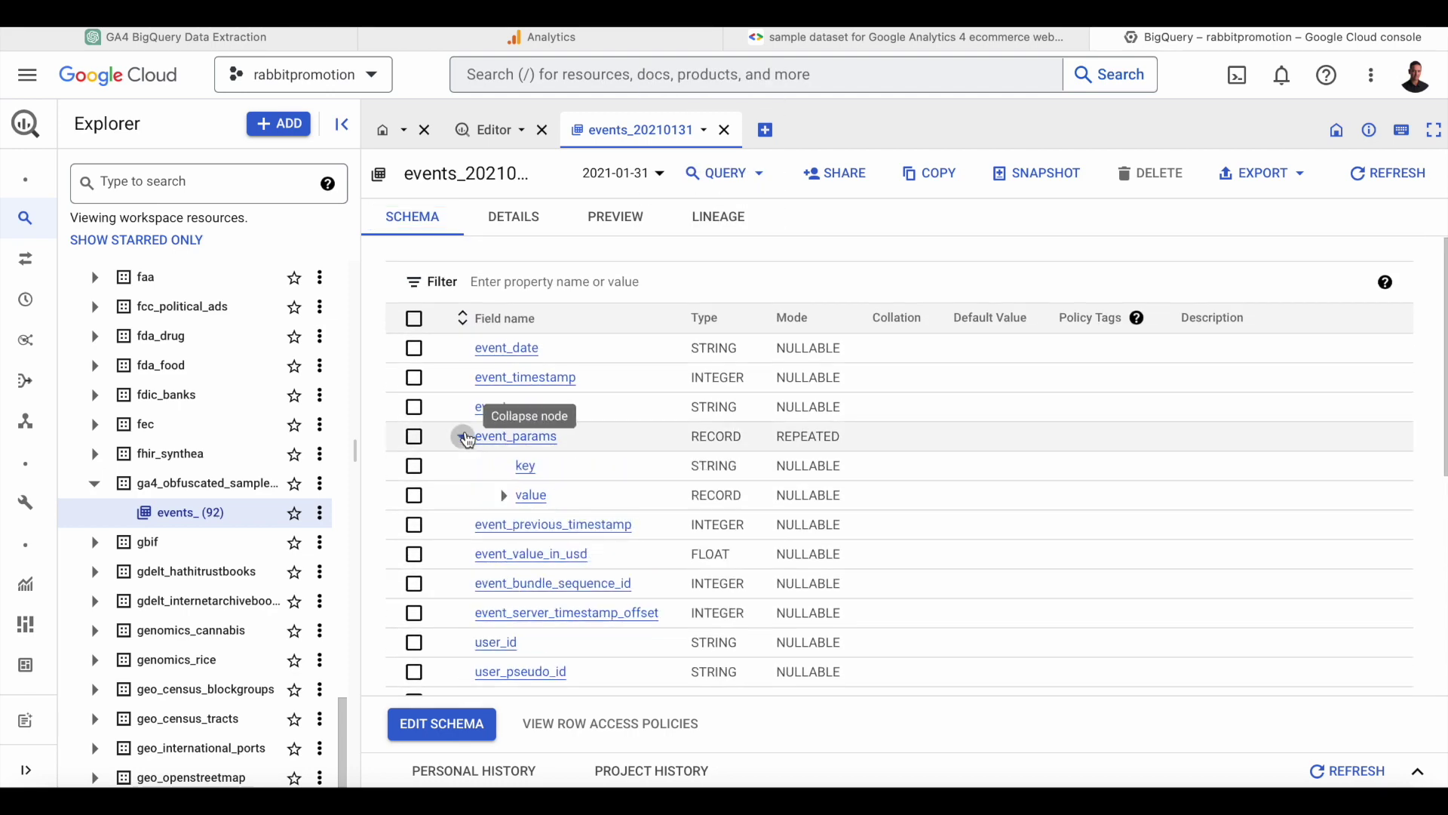
click(504, 497)
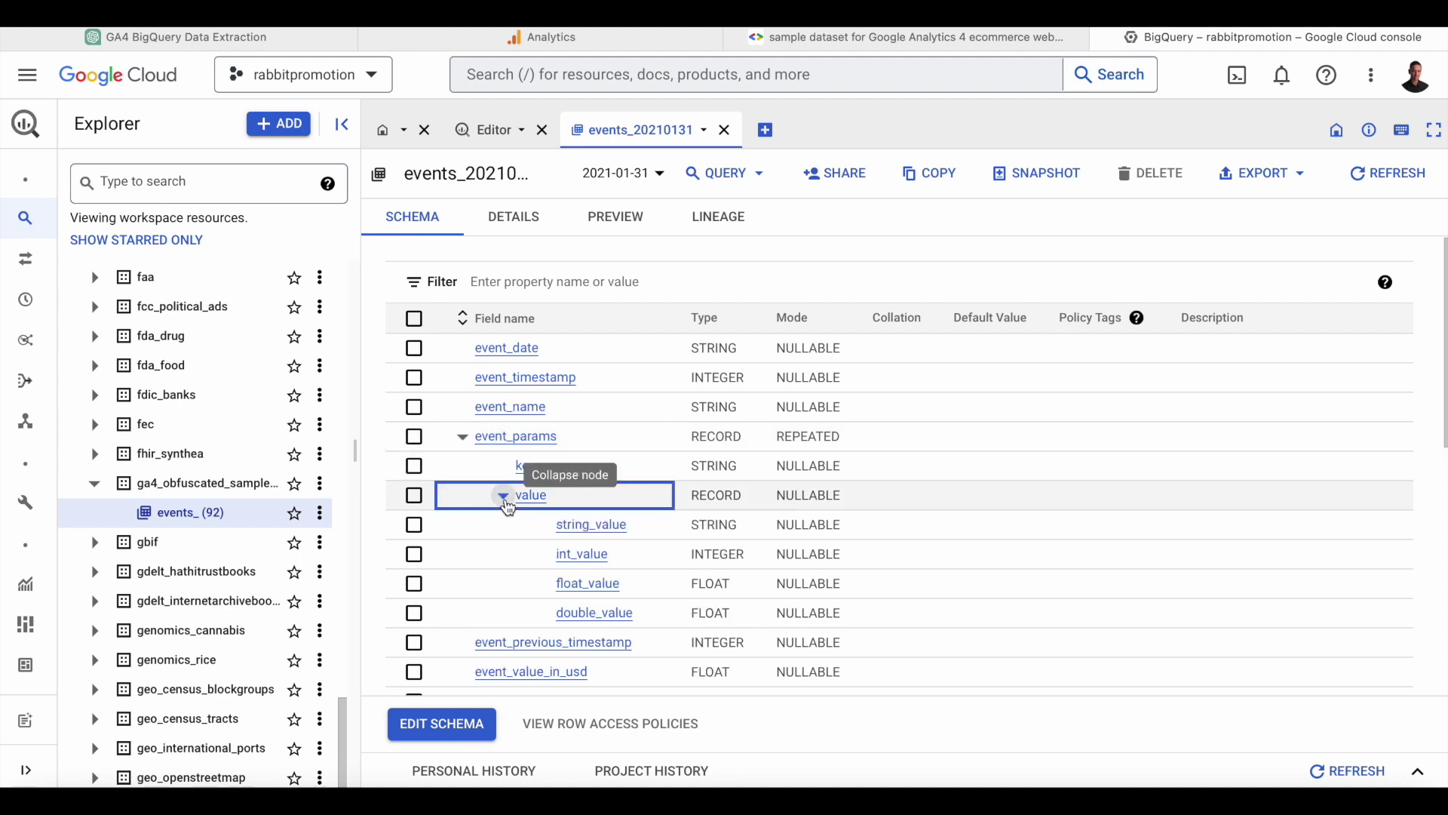
- Select all 108 schema fields and copy them as a table
click(414, 317)
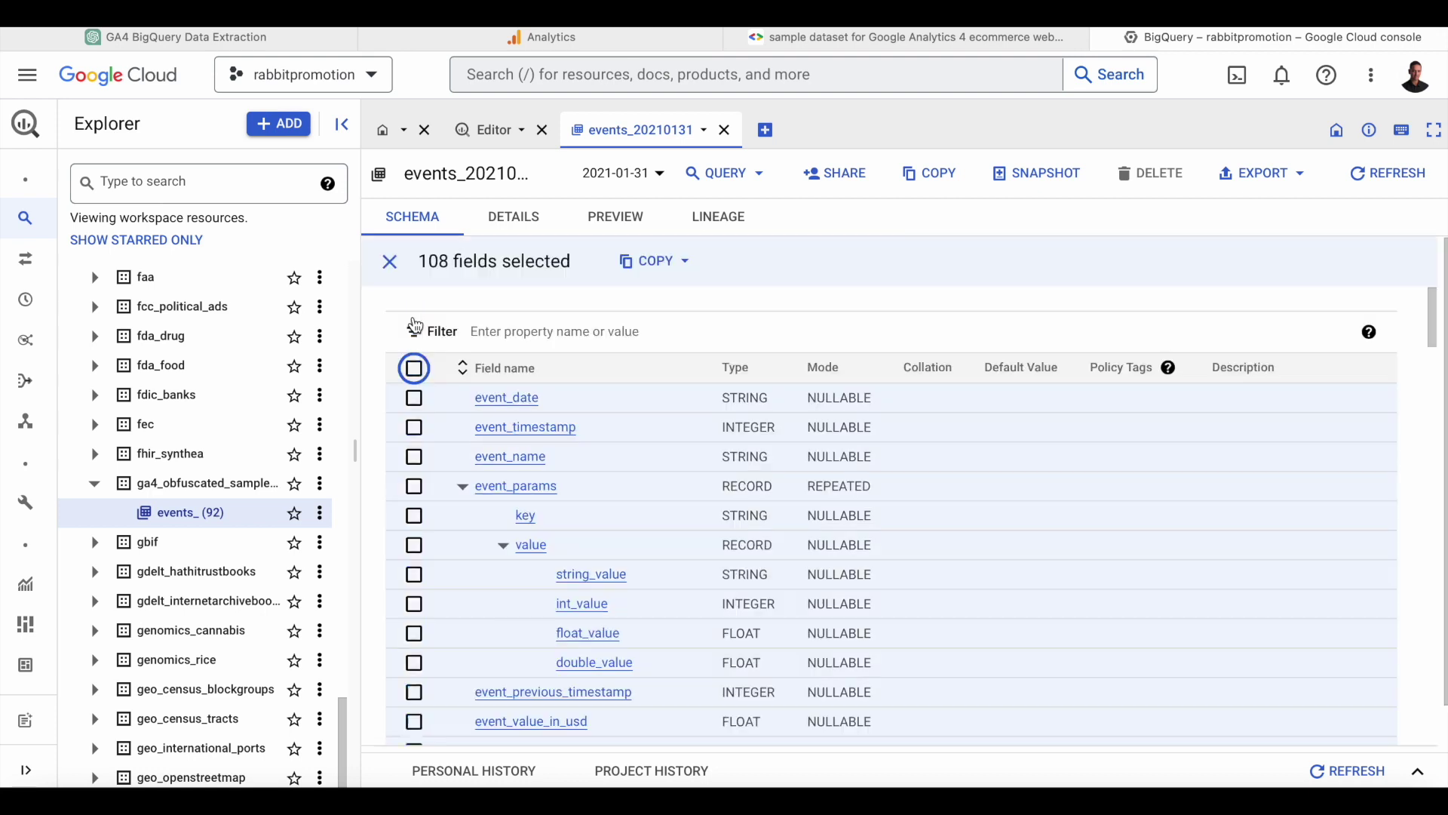
click(688, 263)
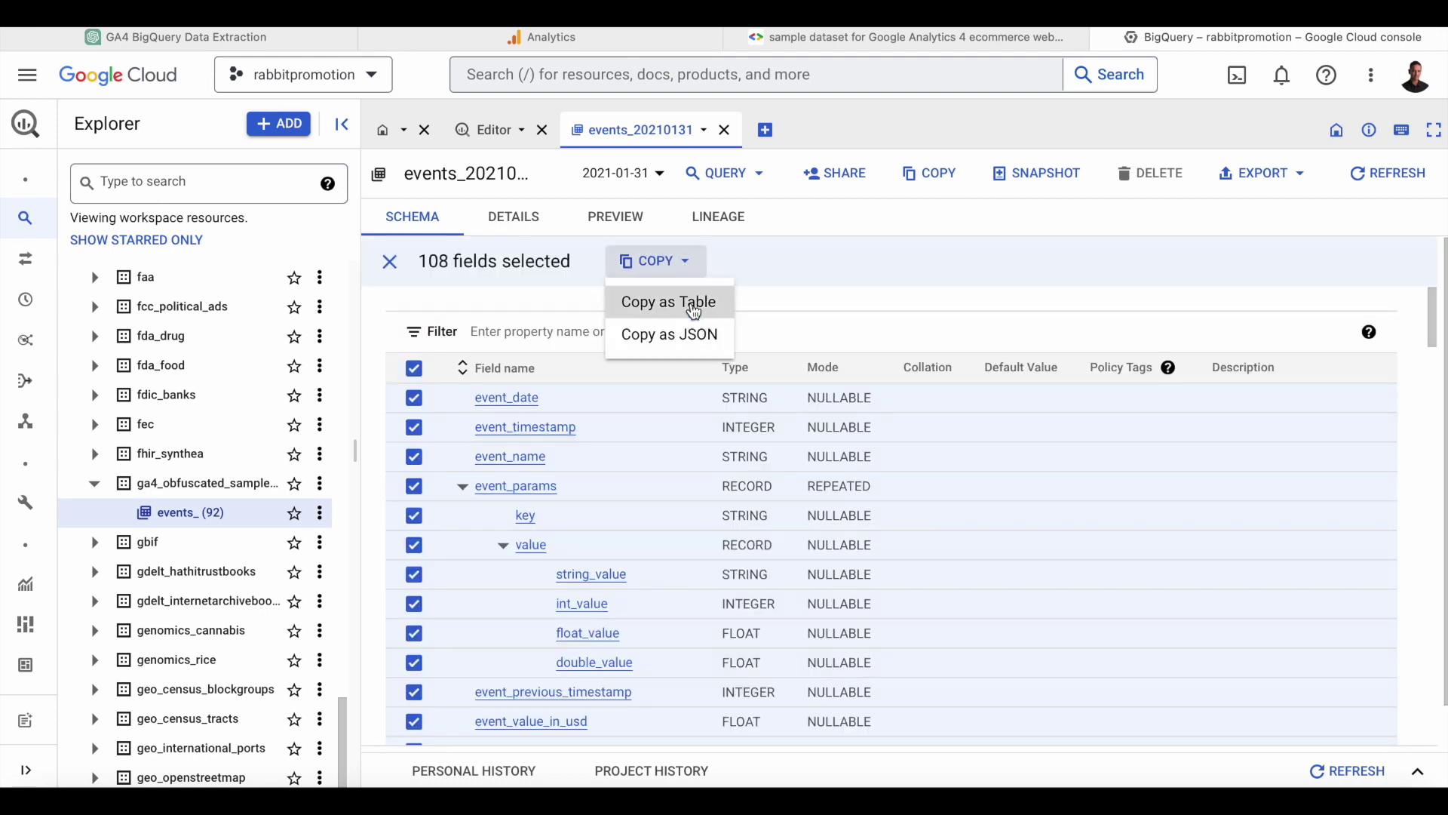
click(692, 305)
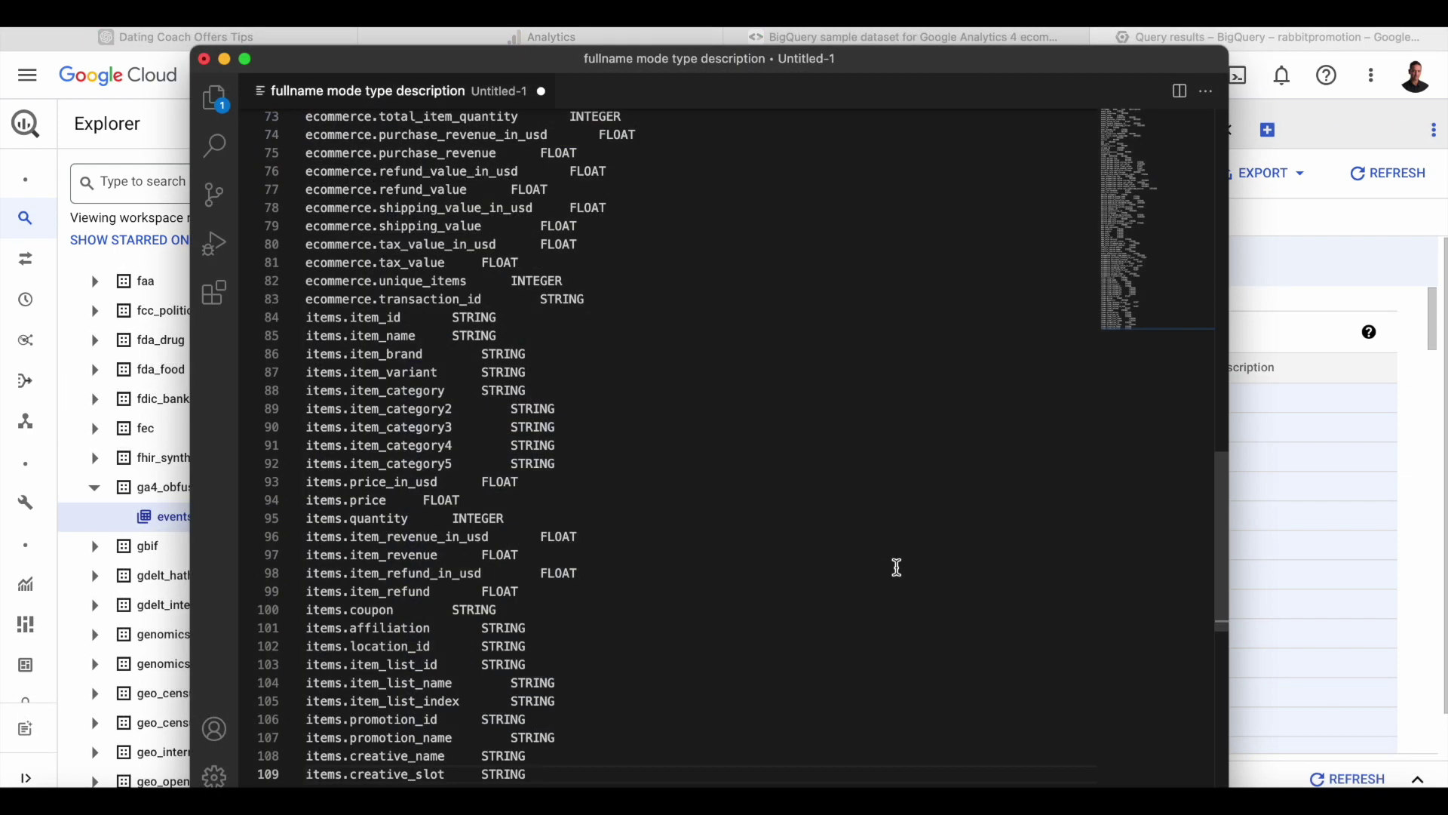
- Review the 109 lines of pasted field names and types in the untitled file
scroll(896, 567, up, 20)
scroll(897, 567, down, 7)
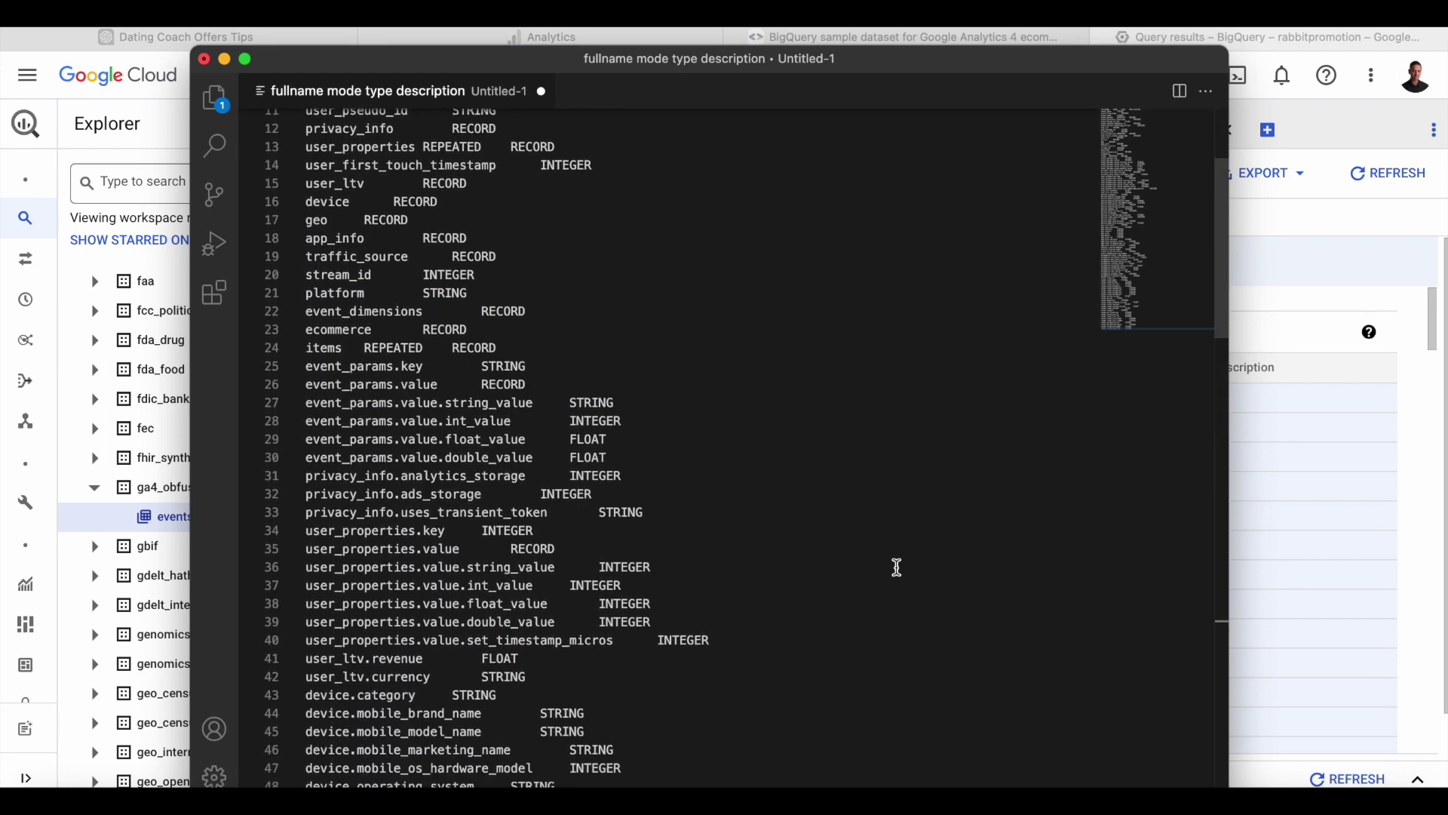
scroll(897, 567, down, 6)
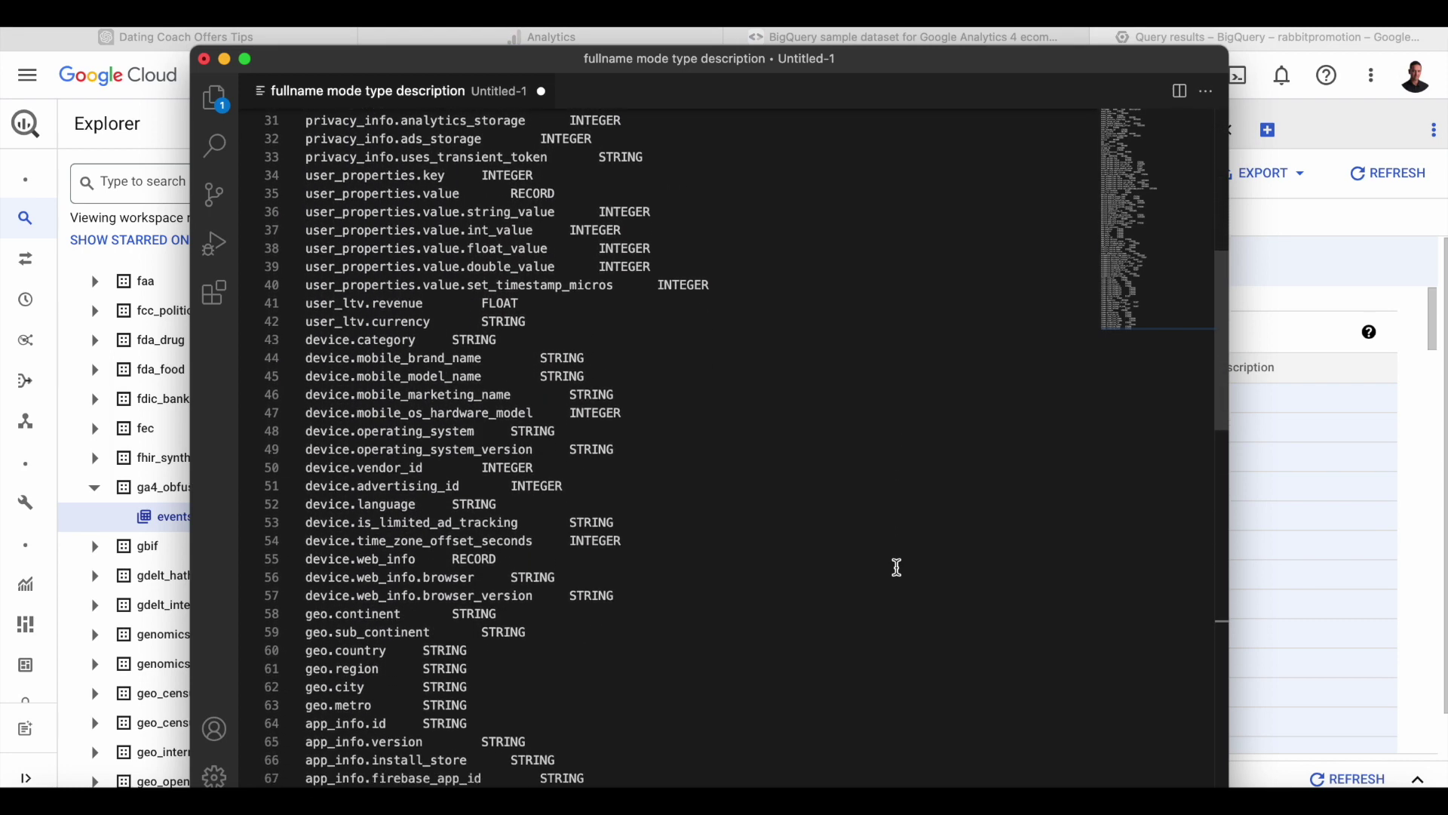
scroll(896, 567, down, 9)
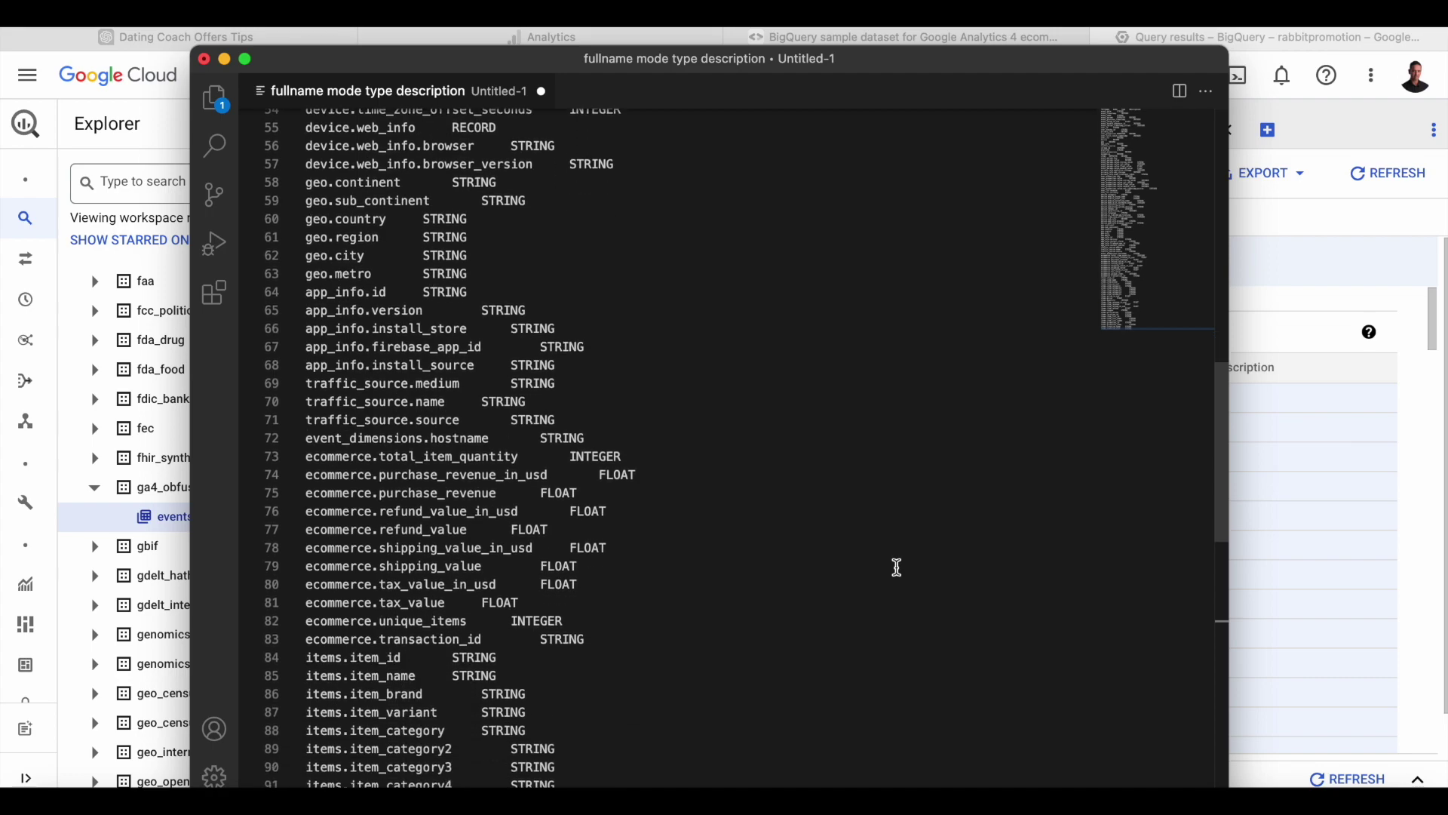
scroll(897, 567, down, 3)
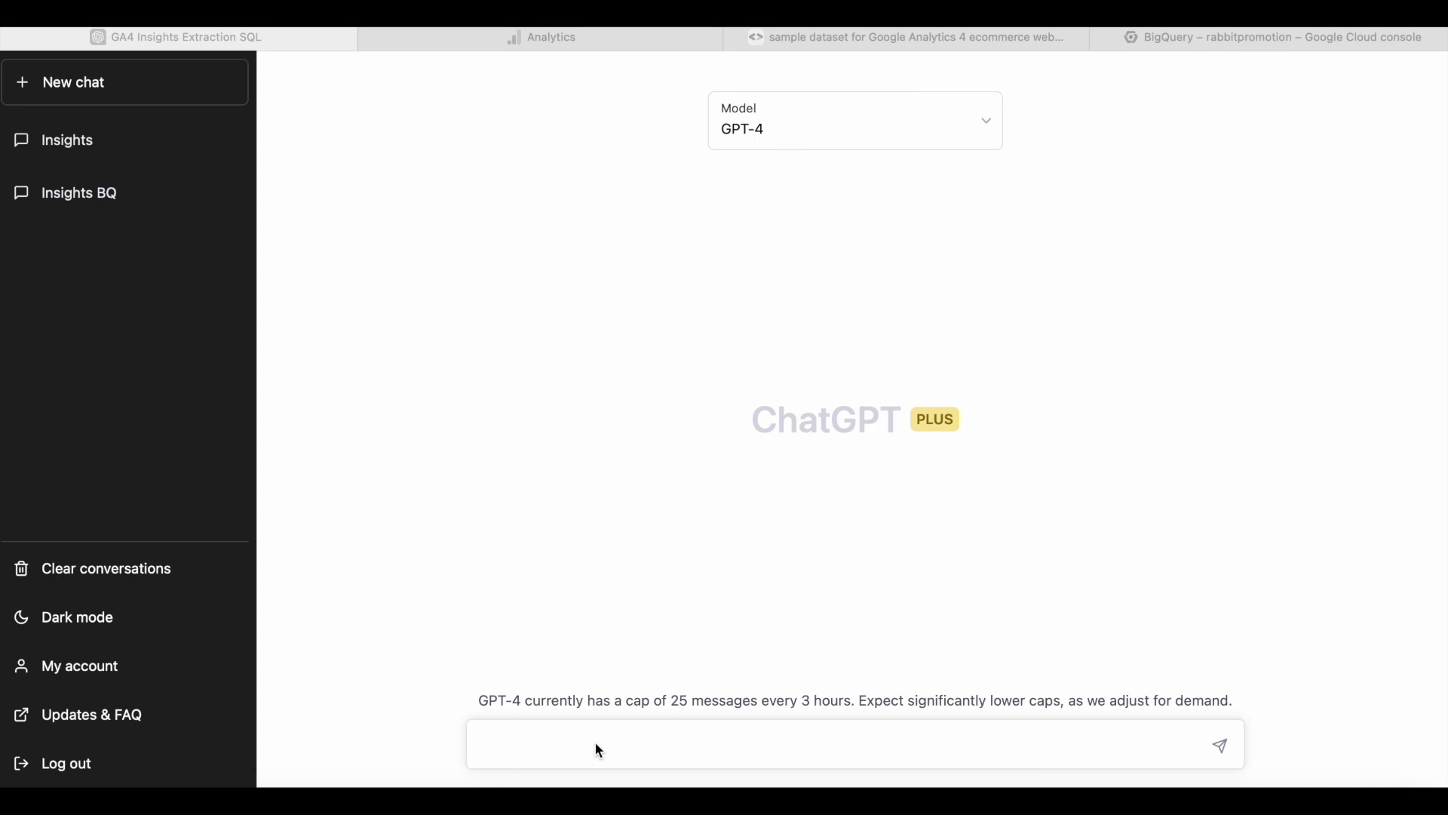
- Paste the GA4 schema prompt into ChatGPT and send it
click(595, 744)
key(super+v)
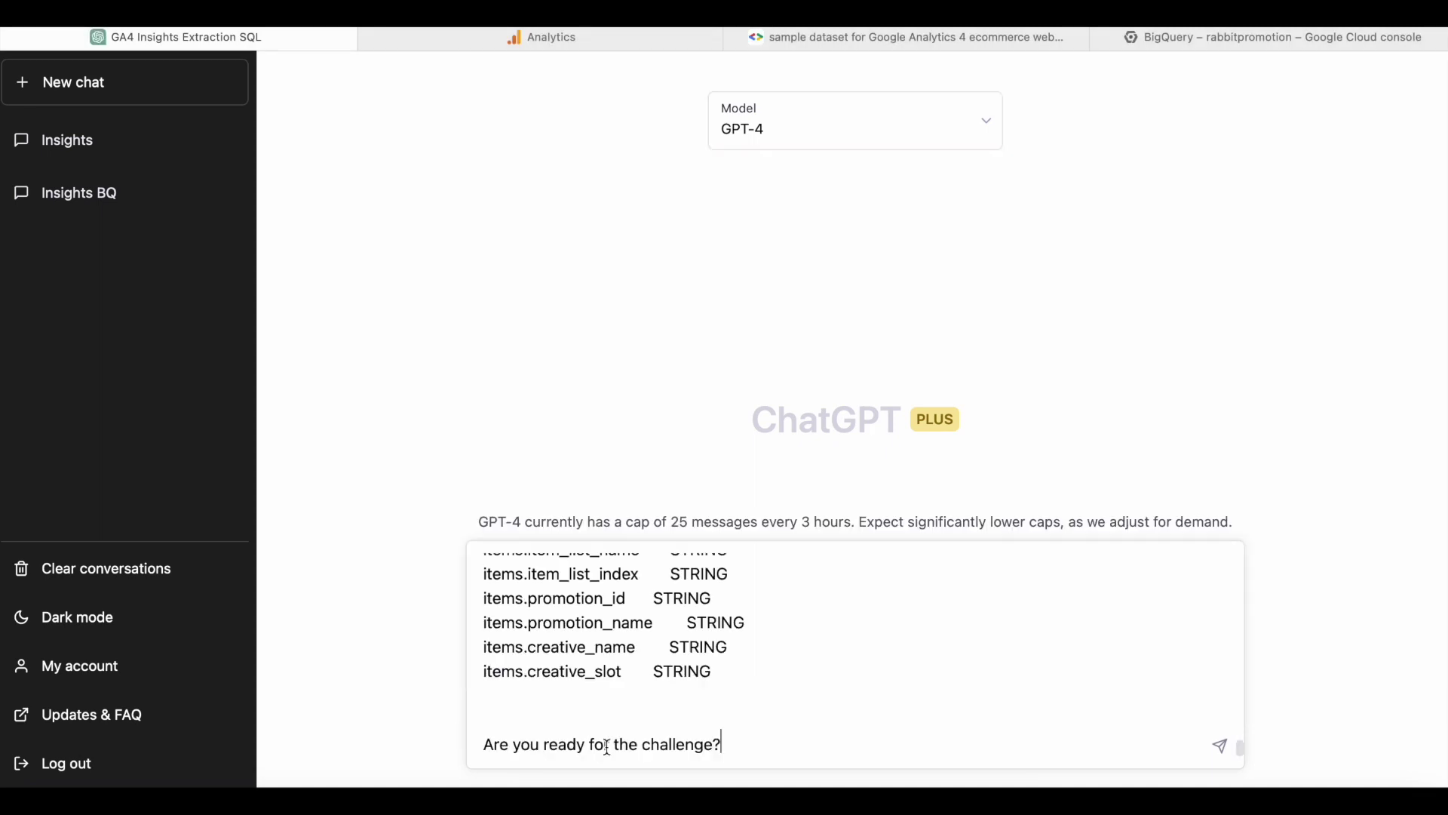
key(Return)
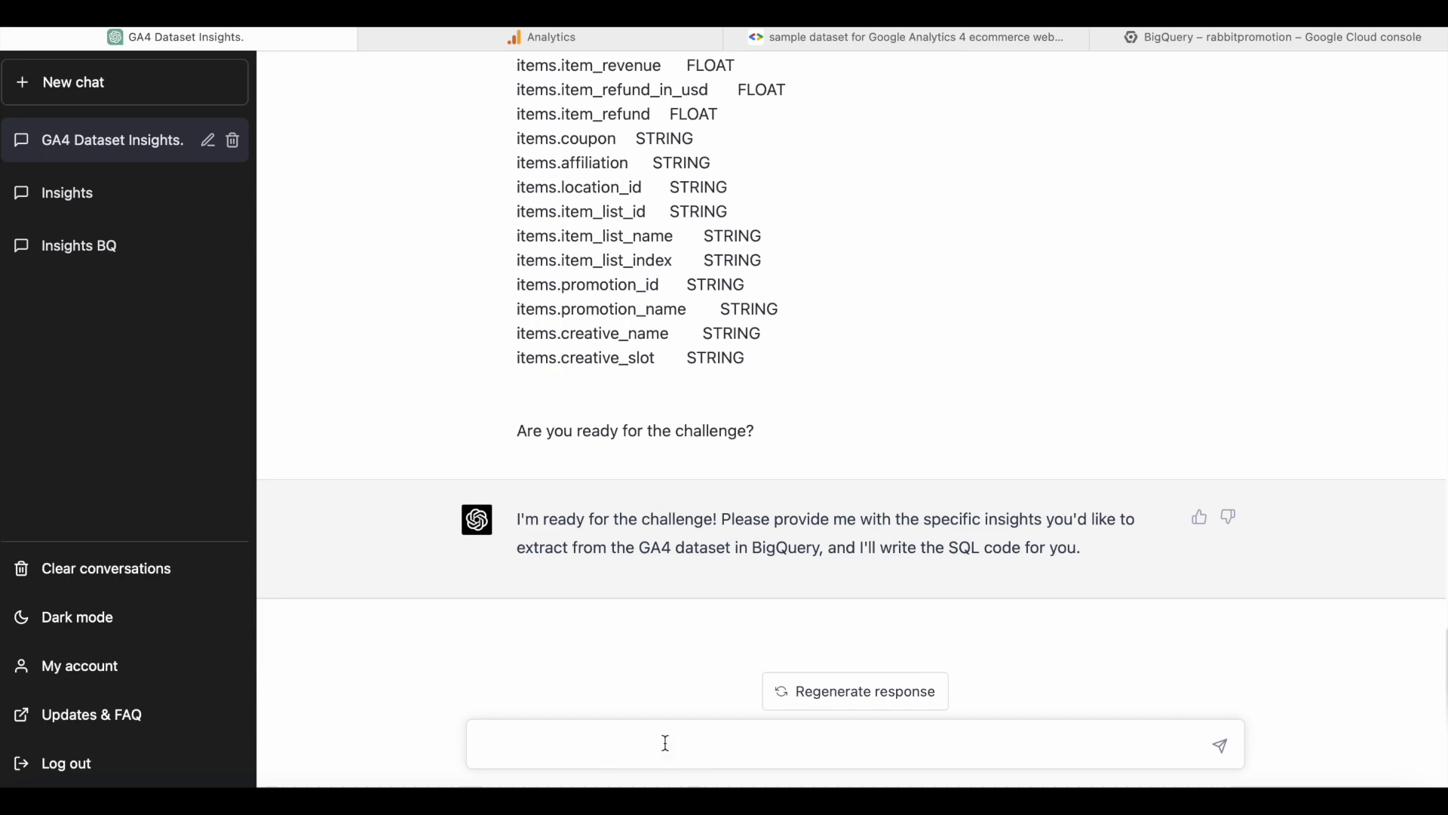
- Request event counts per page_location and copy the returned SQL query
key(ctrl+v)
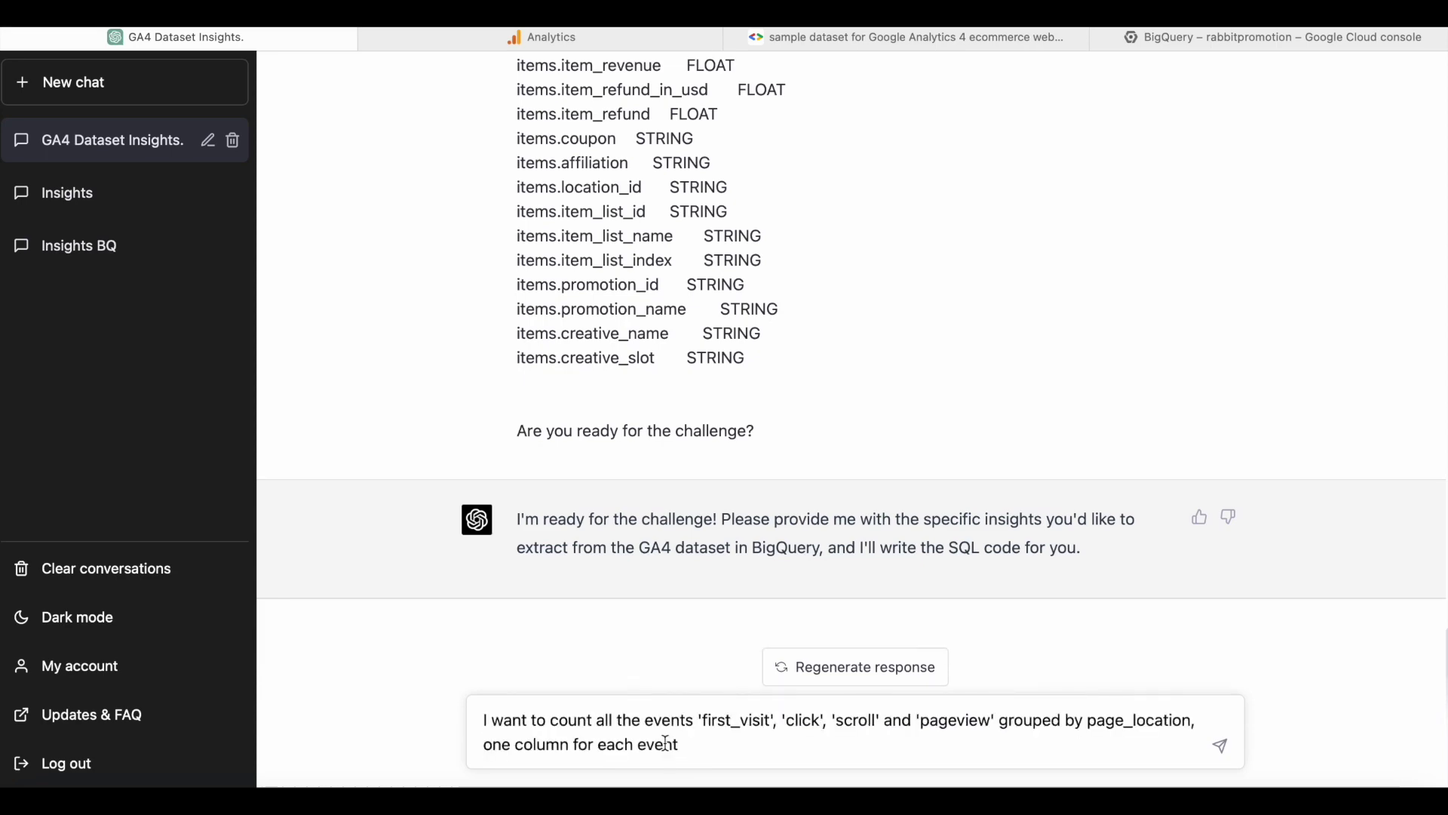
key(Return)
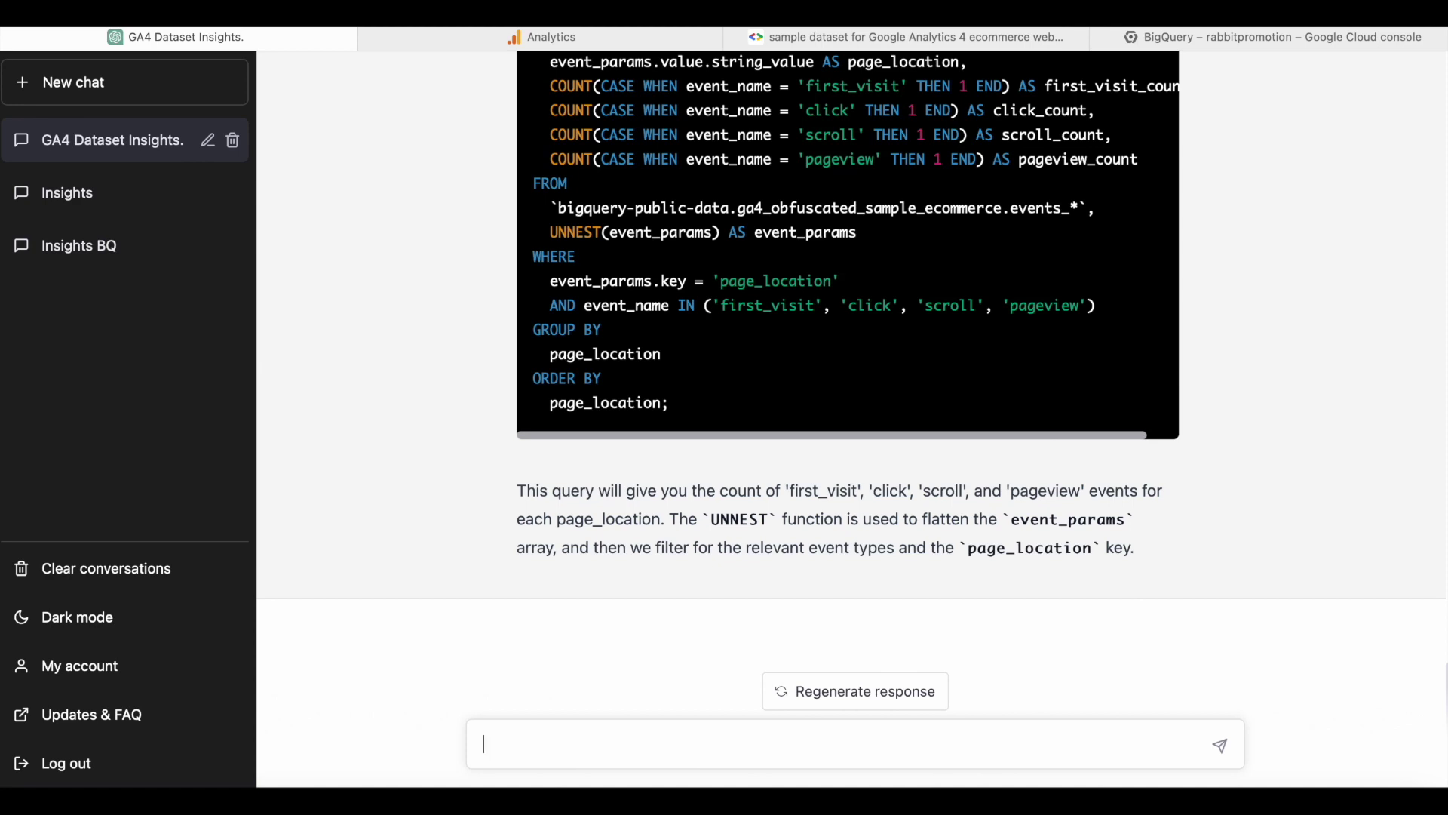
scroll(1124, 579, up, 5)
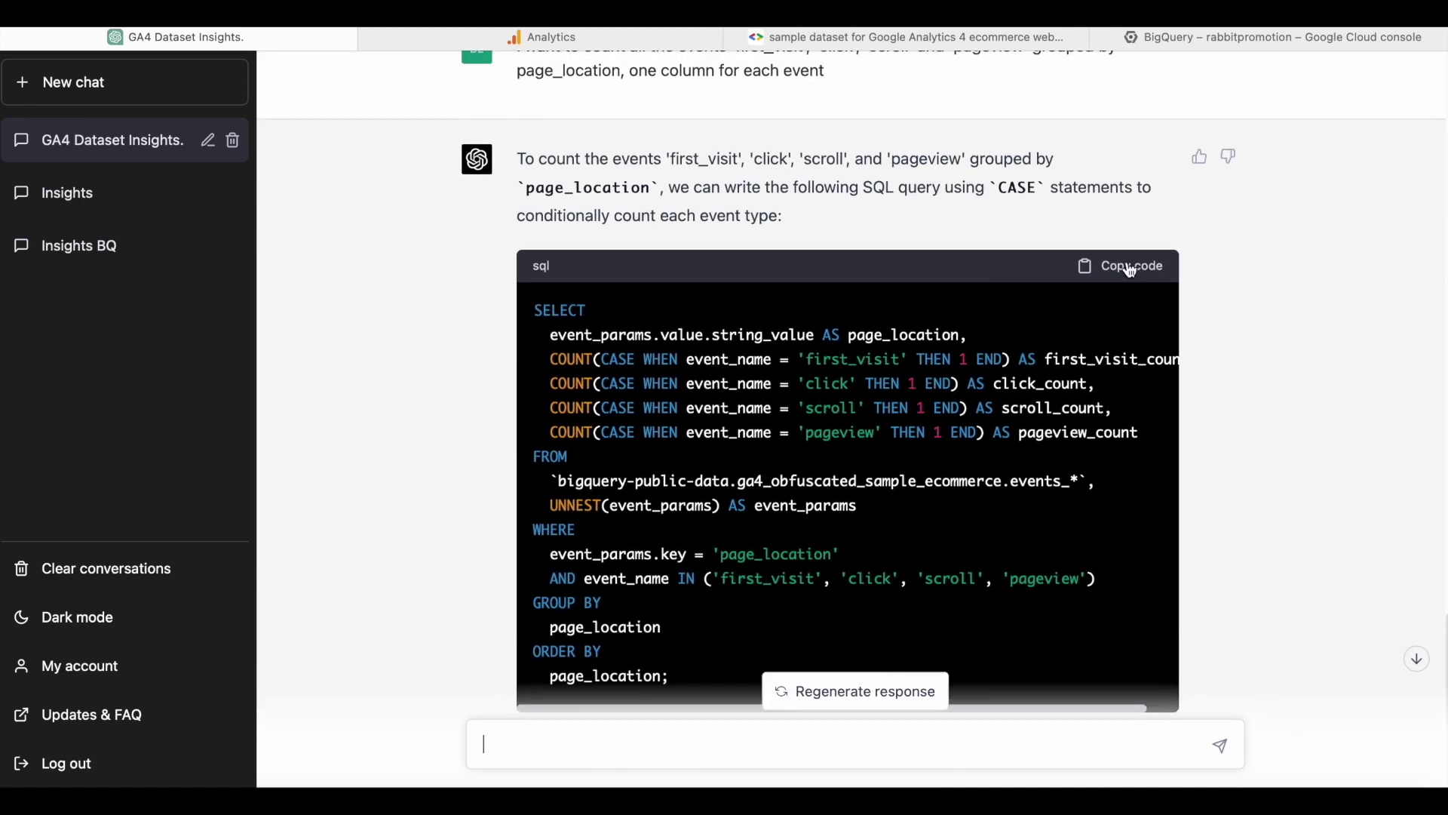
click(1131, 270)
- Paste the event-count SQL into the empty BigQuery editor and run it
click(1250, 36)
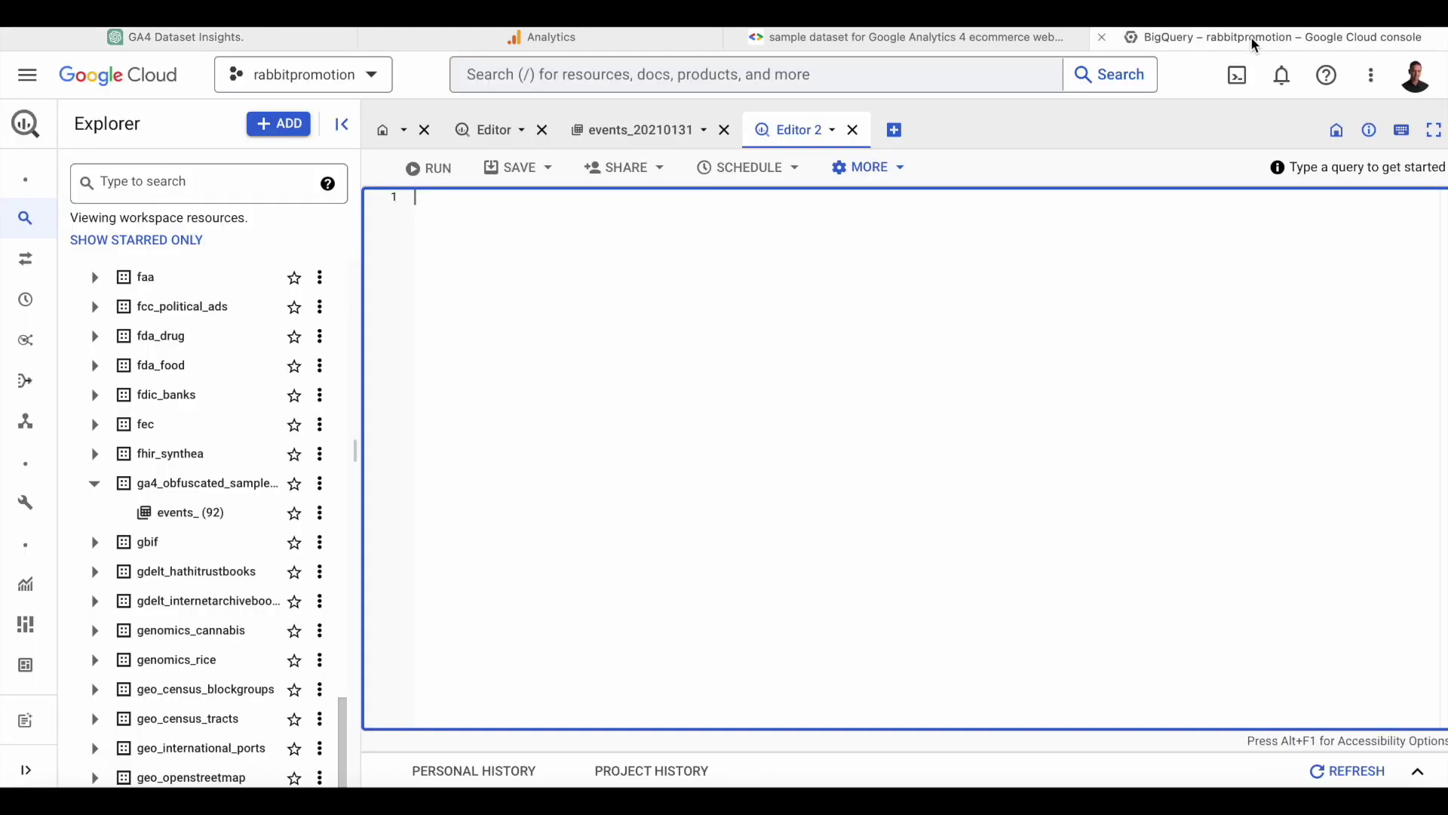
click(788, 323)
key(ctrl+v)
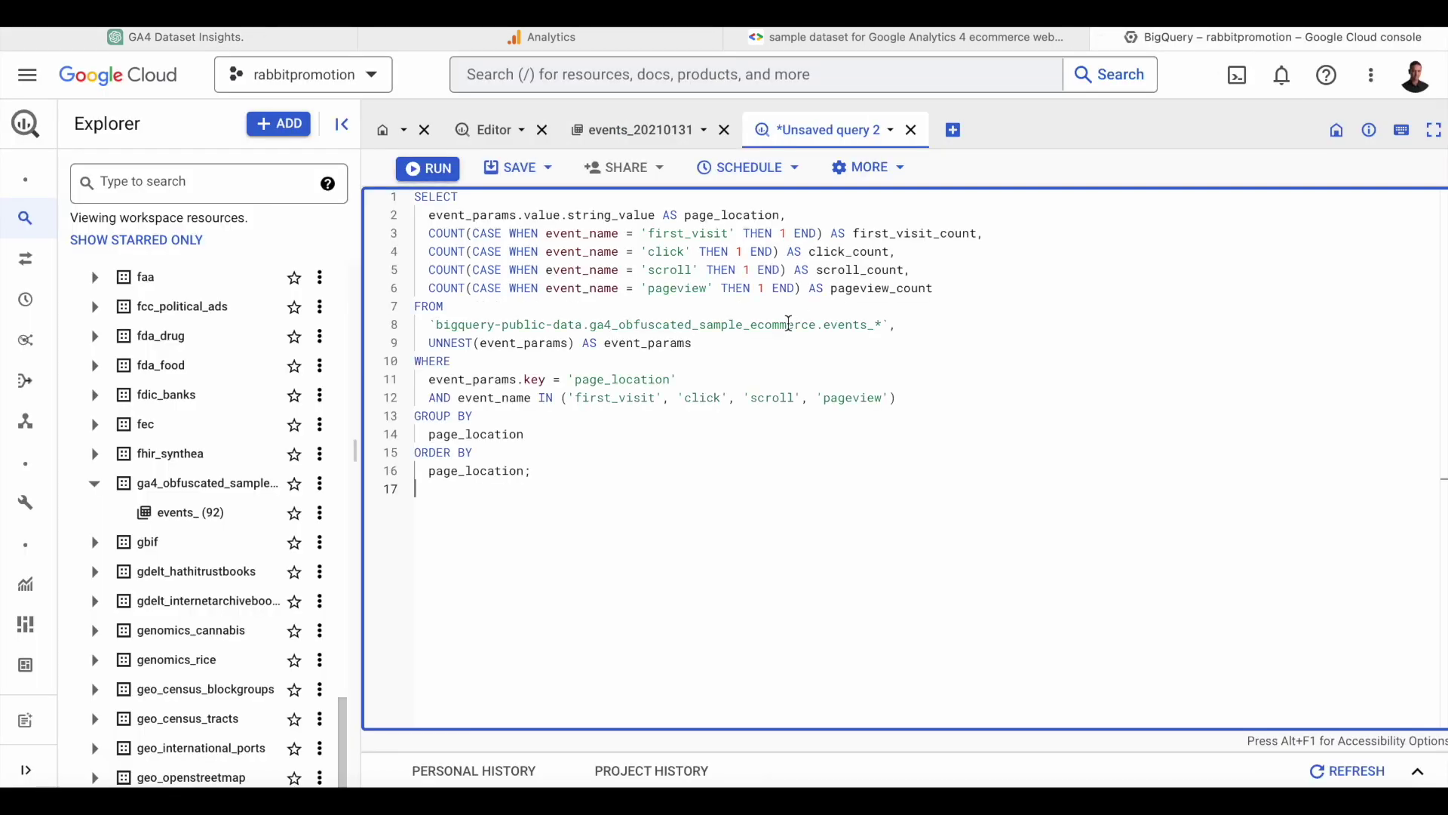
click(420, 168)
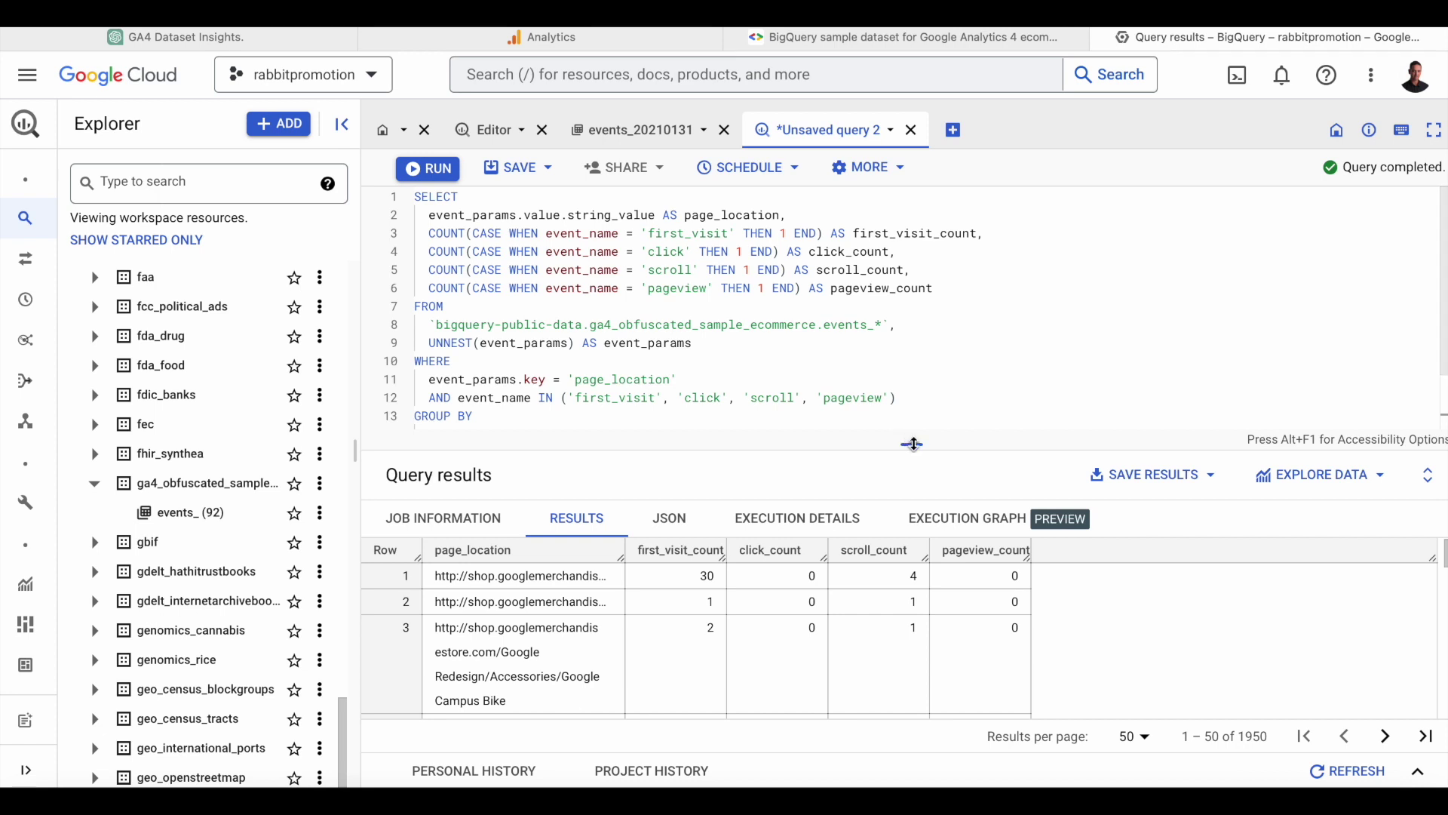
- Enlarge the results pane and scroll through the 1950 page_location count rows
drag(913, 445, 913, 239)
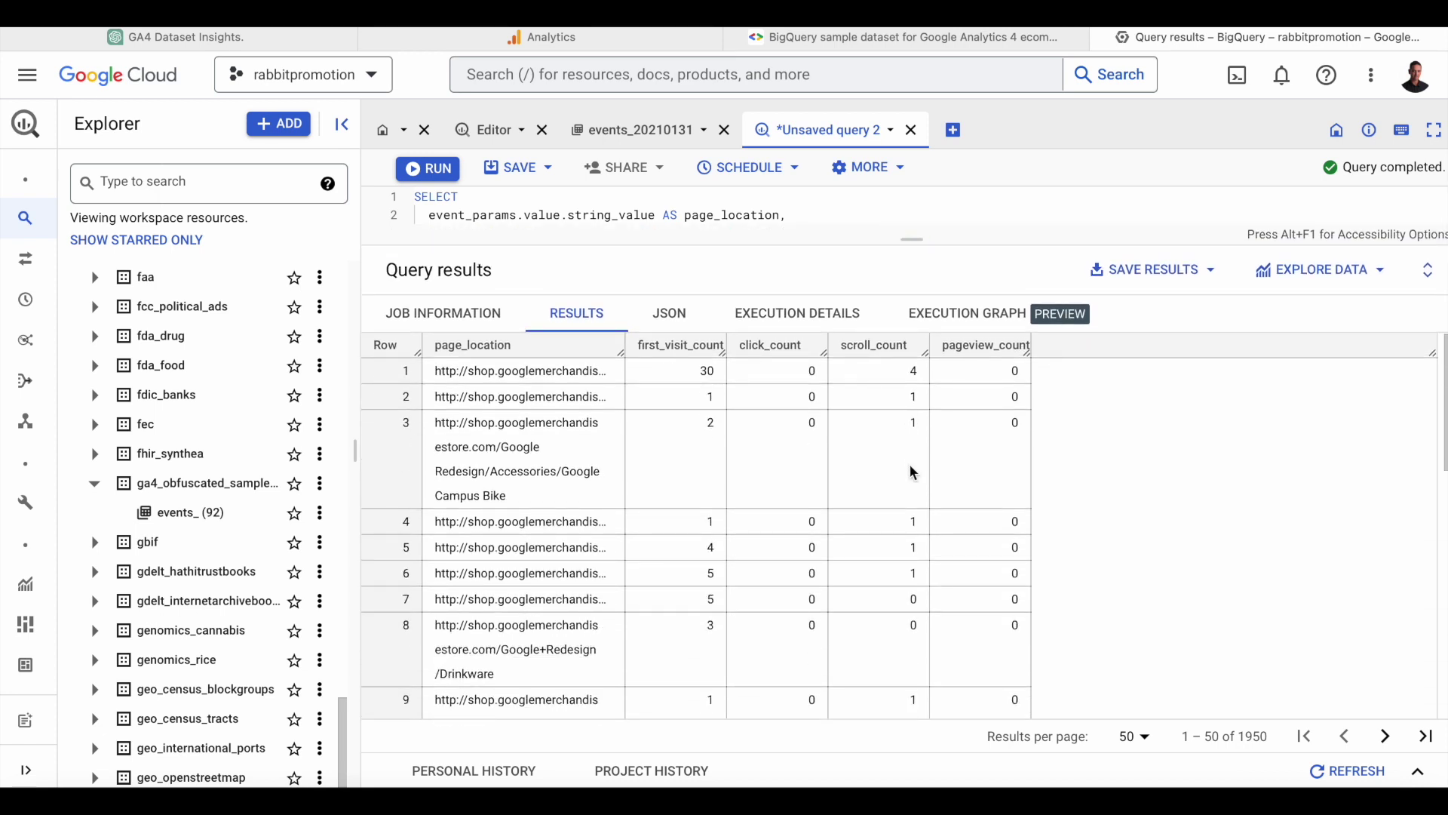
scroll(913, 472, down, 3)
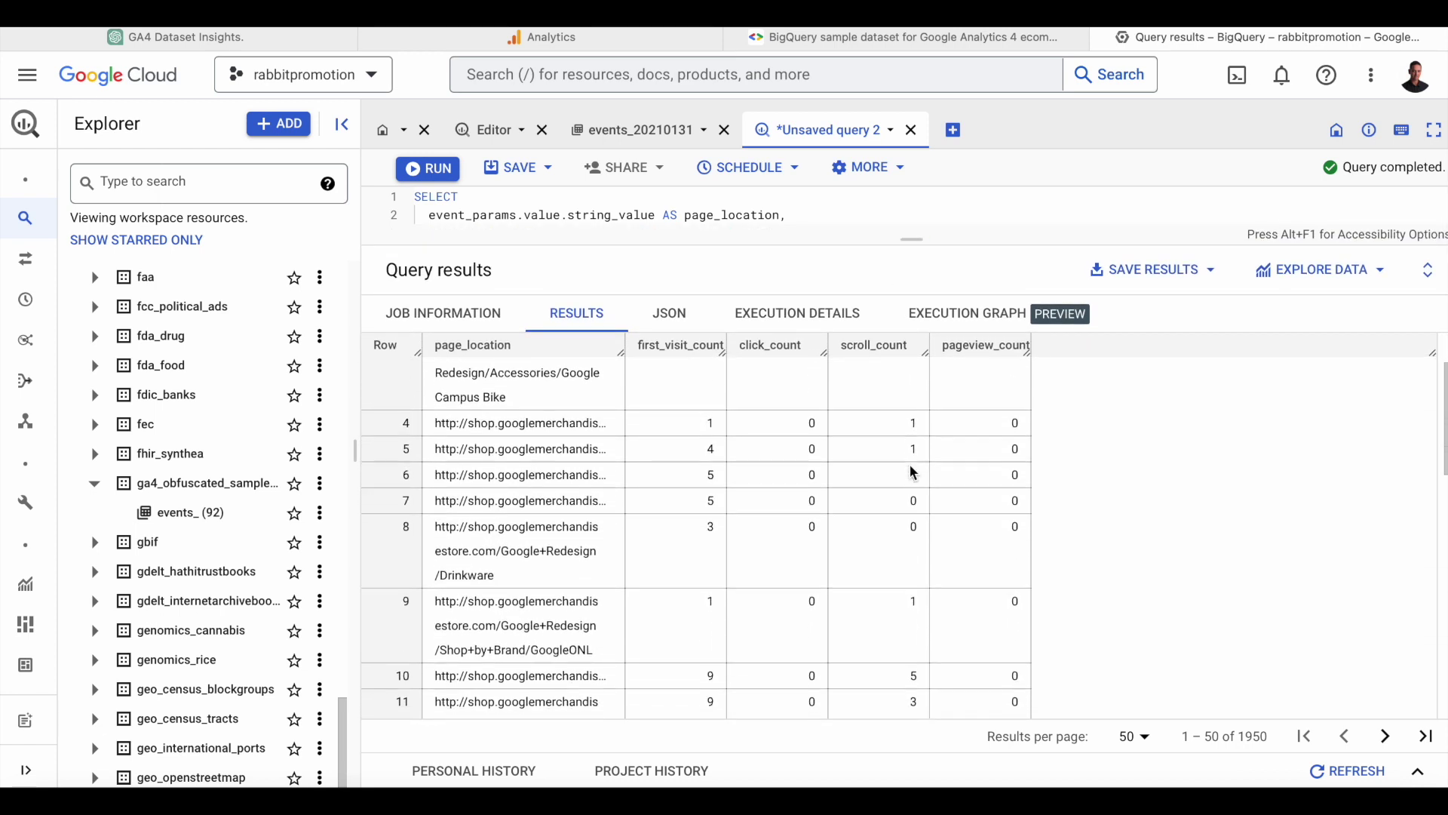
scroll(913, 471, down, 3)
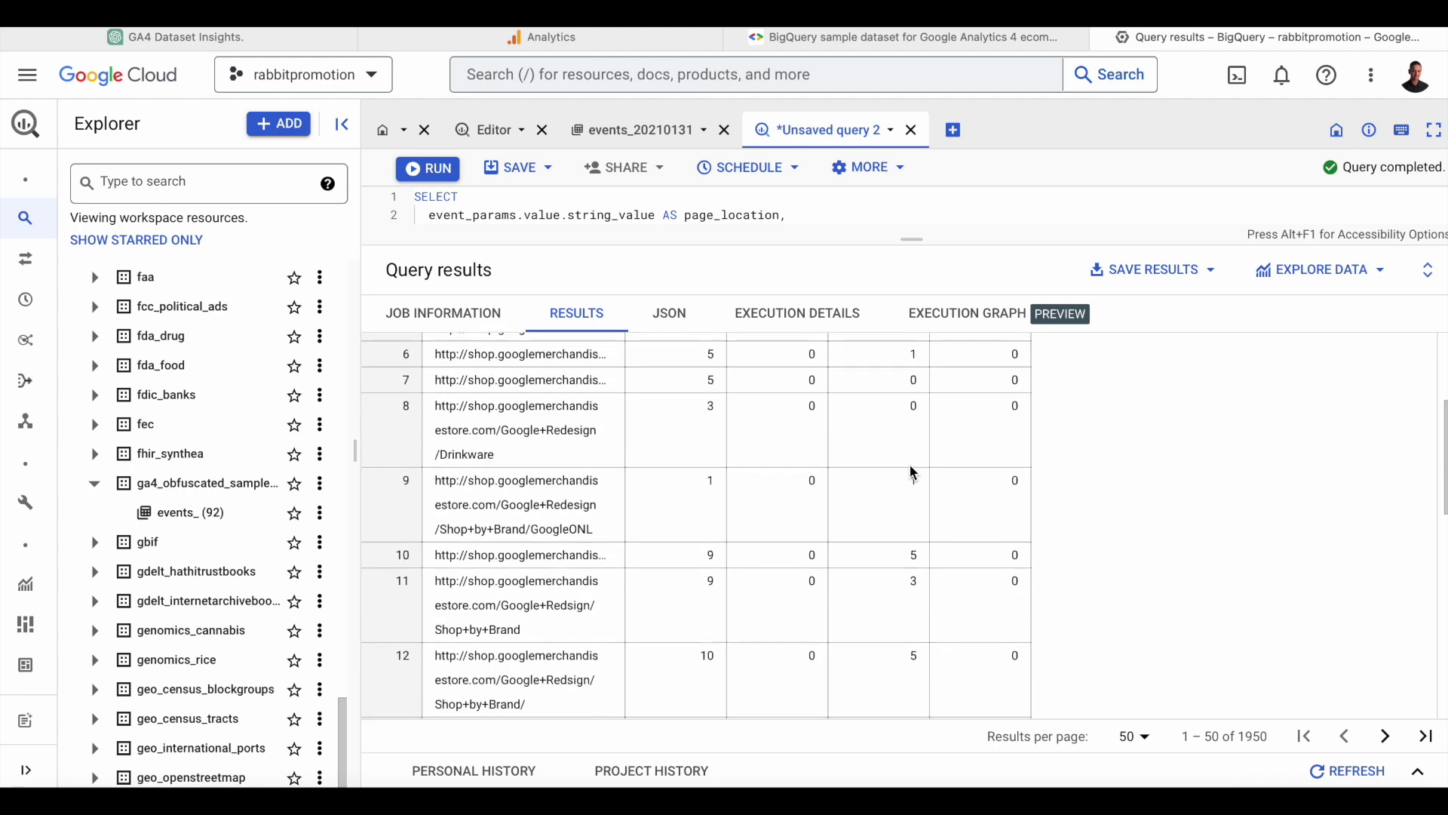
scroll(913, 471, up, 2)
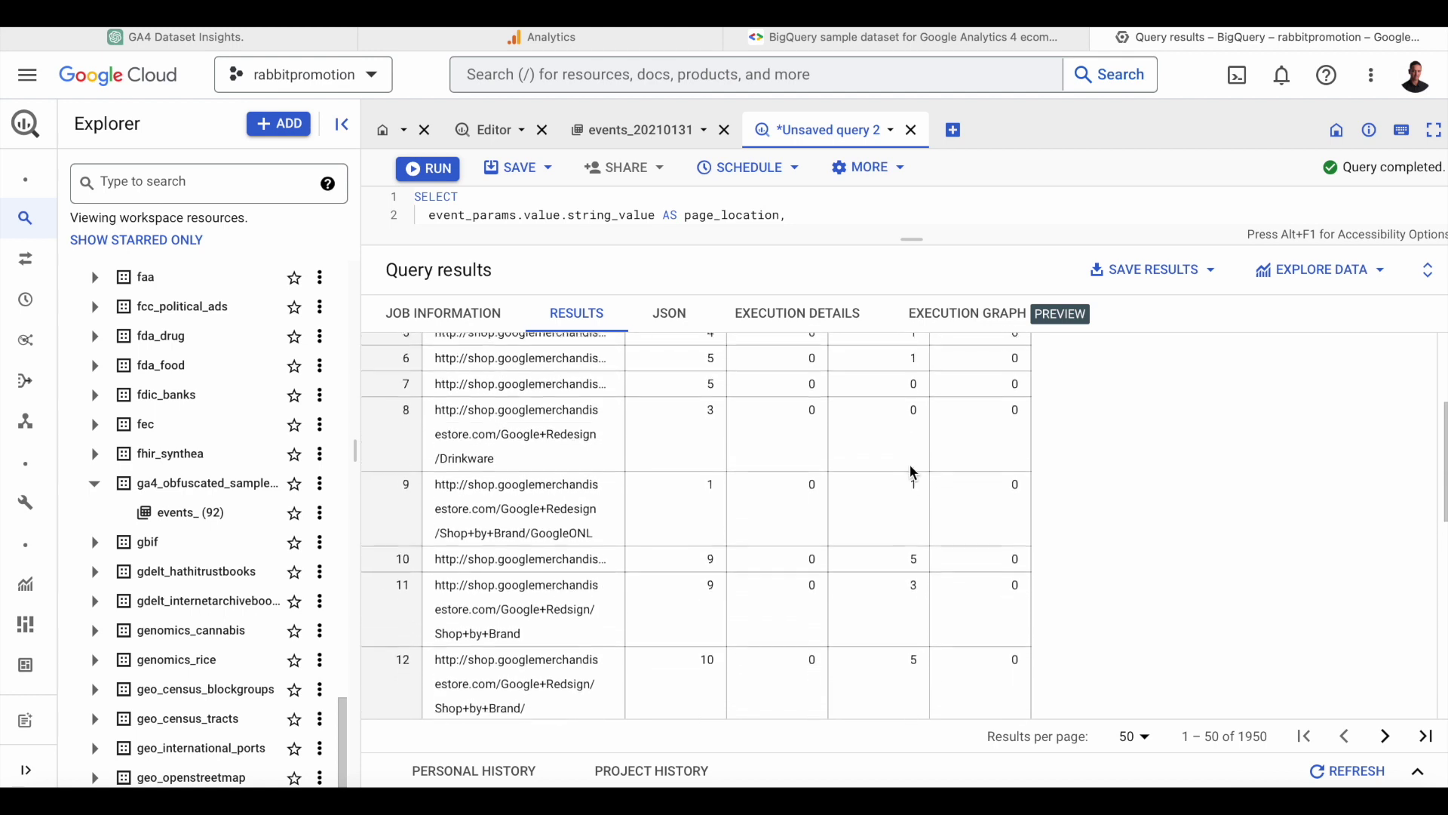
scroll(912, 471, up, 3)
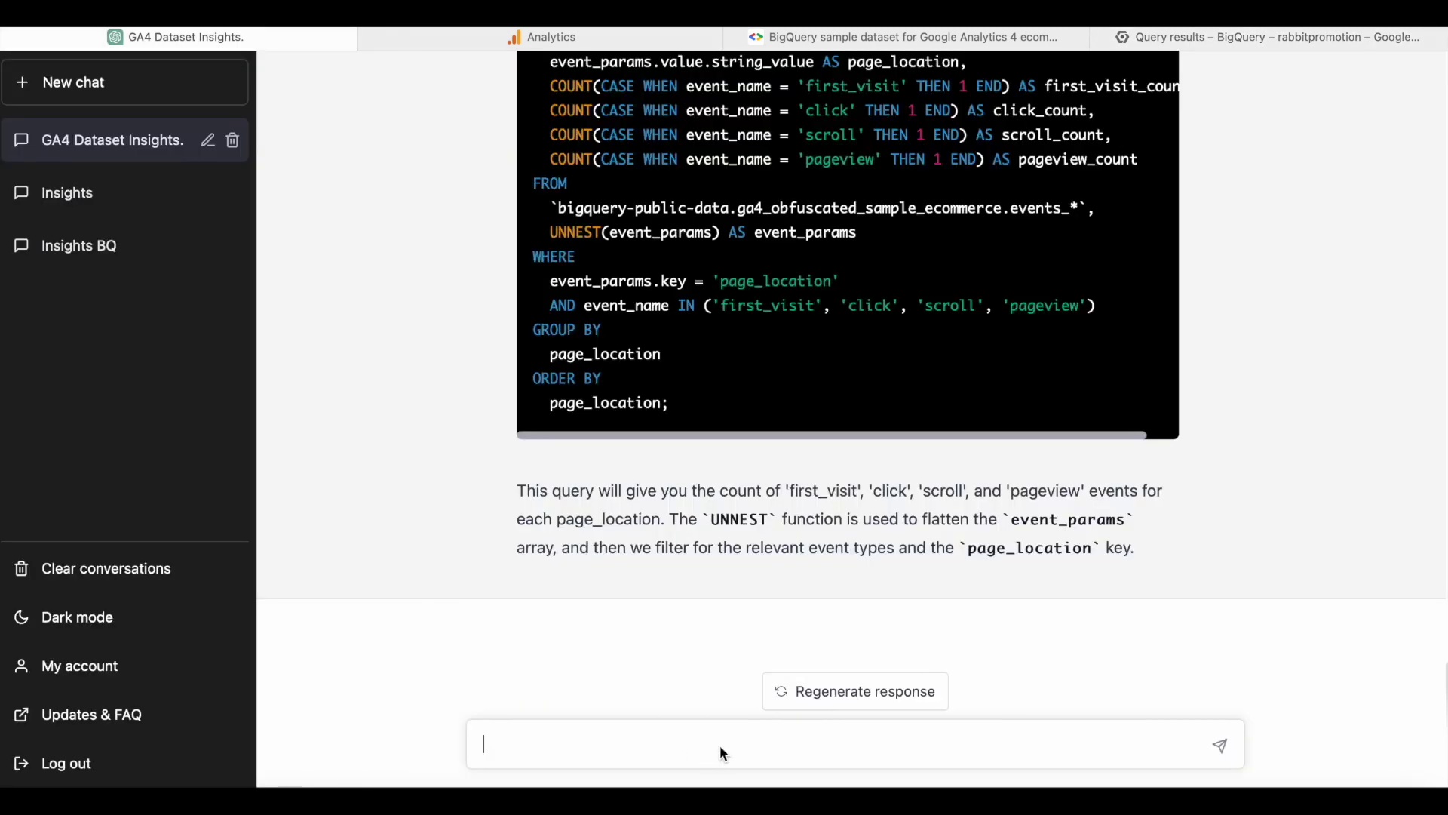
- Ask ChatGPT for pages visited before each purchase and copy the STRING_AGG SQL answer
key(super+v)
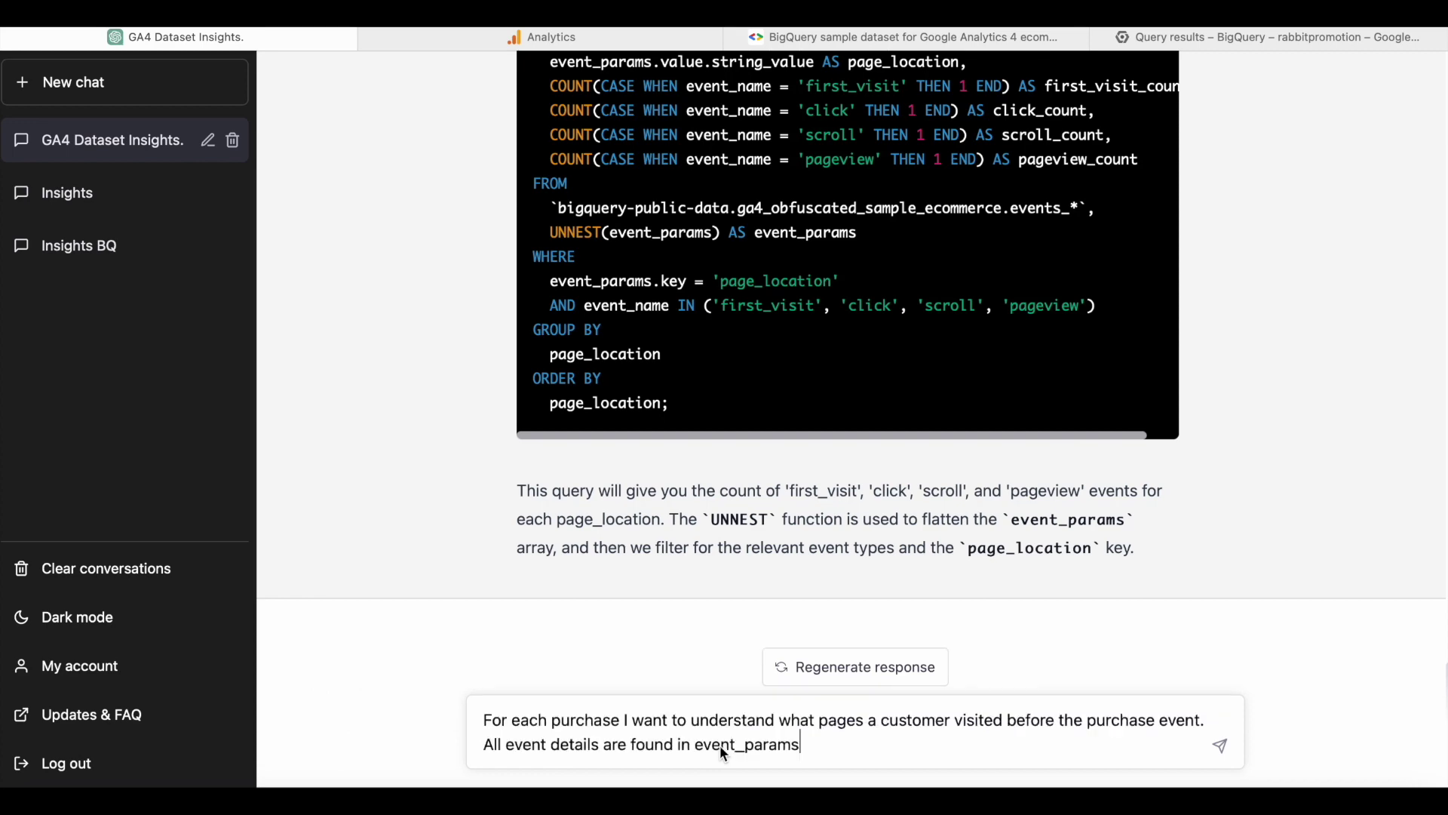
key(Return)
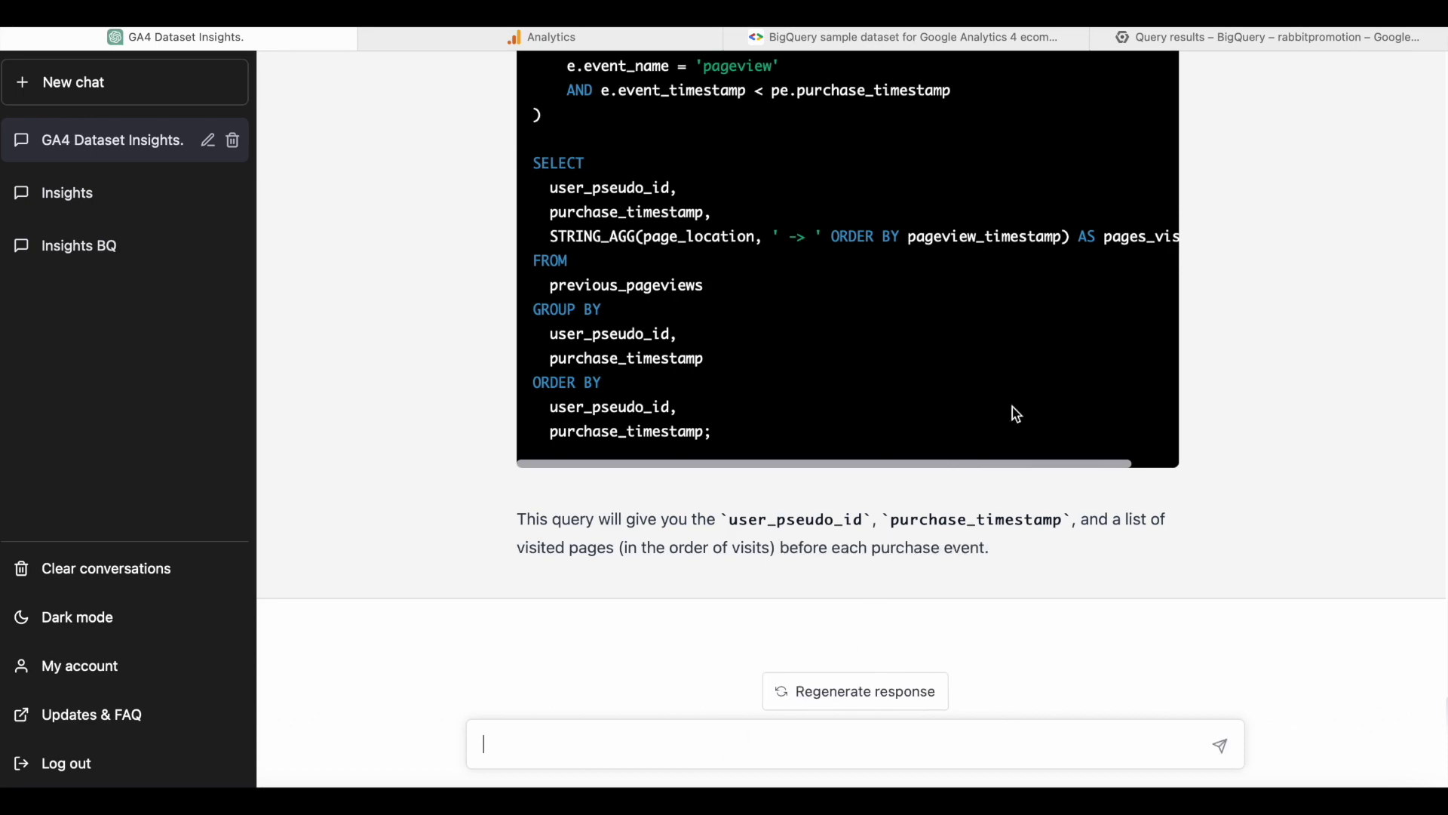
scroll(1017, 415, up, 10)
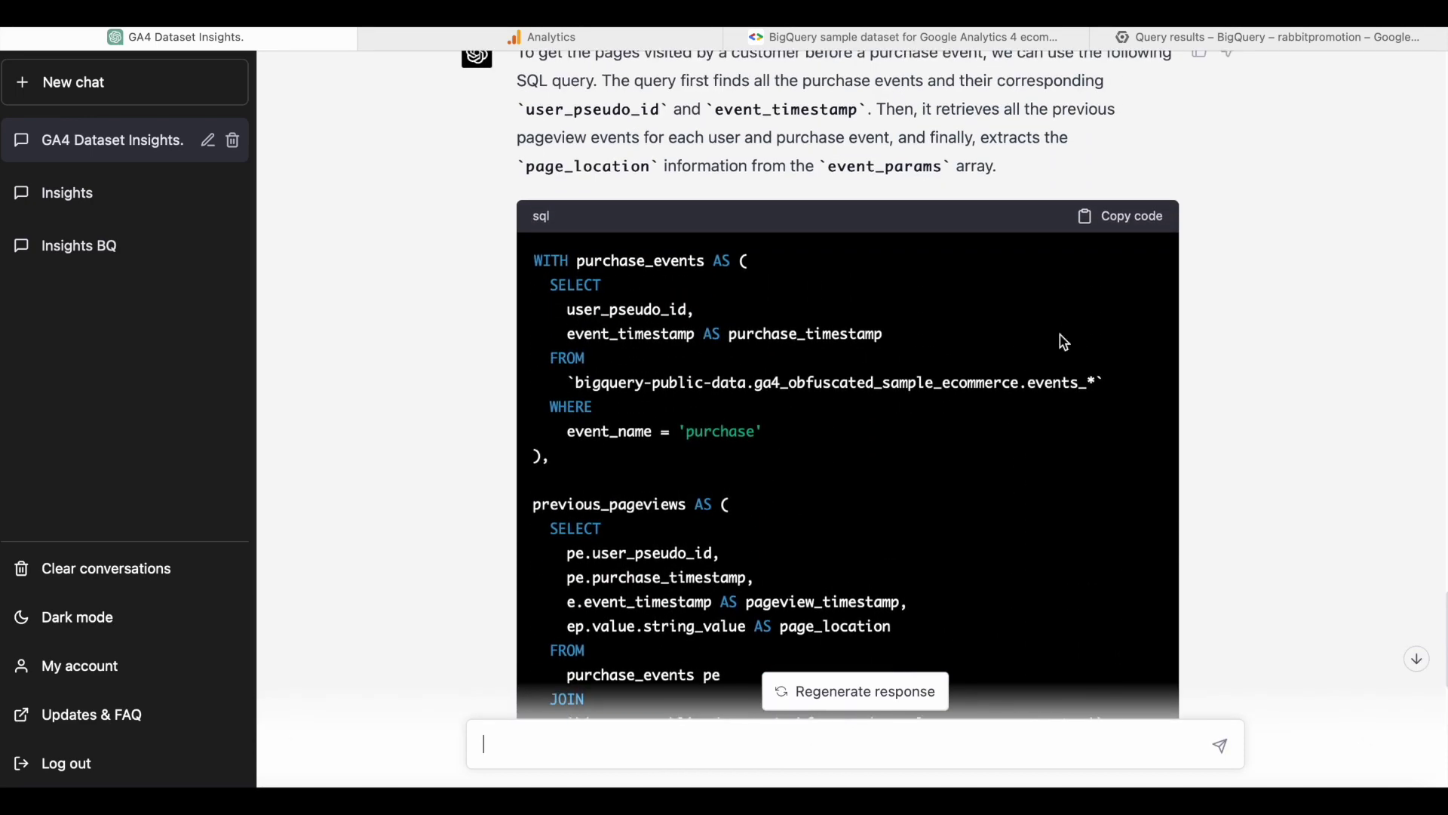
click(1139, 218)
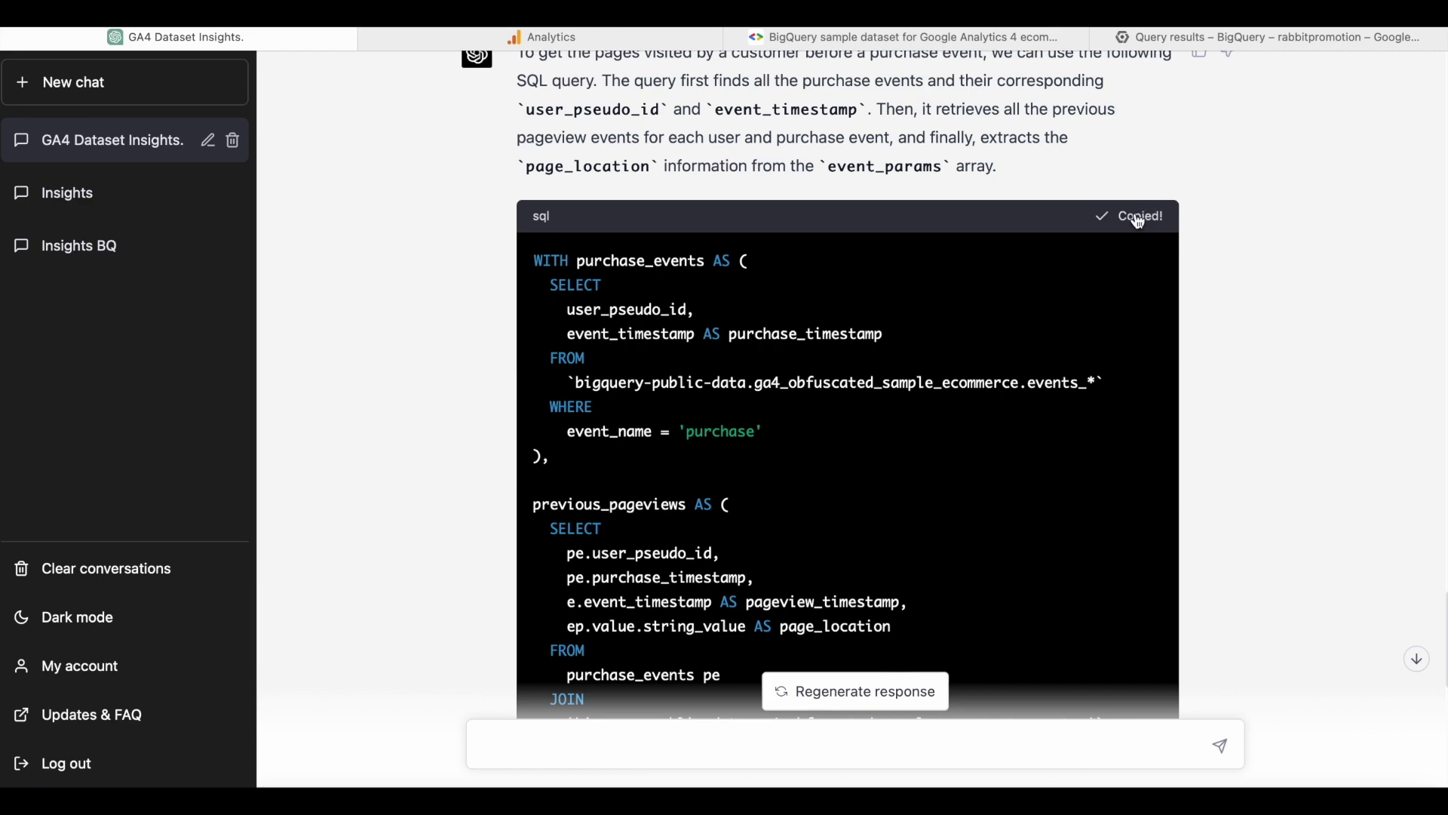
- Run the purchase-path query in a new BigQuery tab and copy its 'There is no data to display.' message
click(1261, 35)
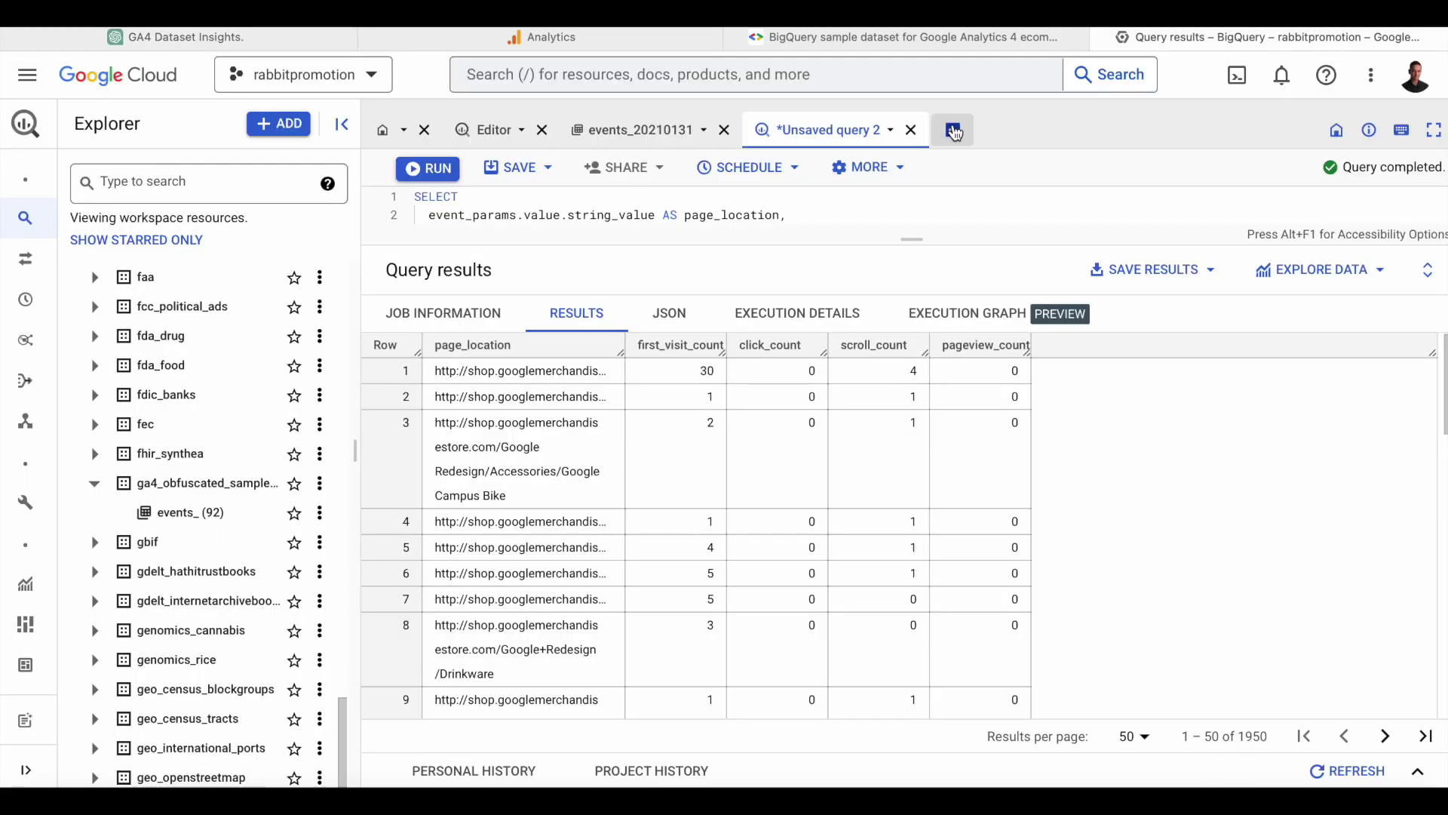
click(952, 130)
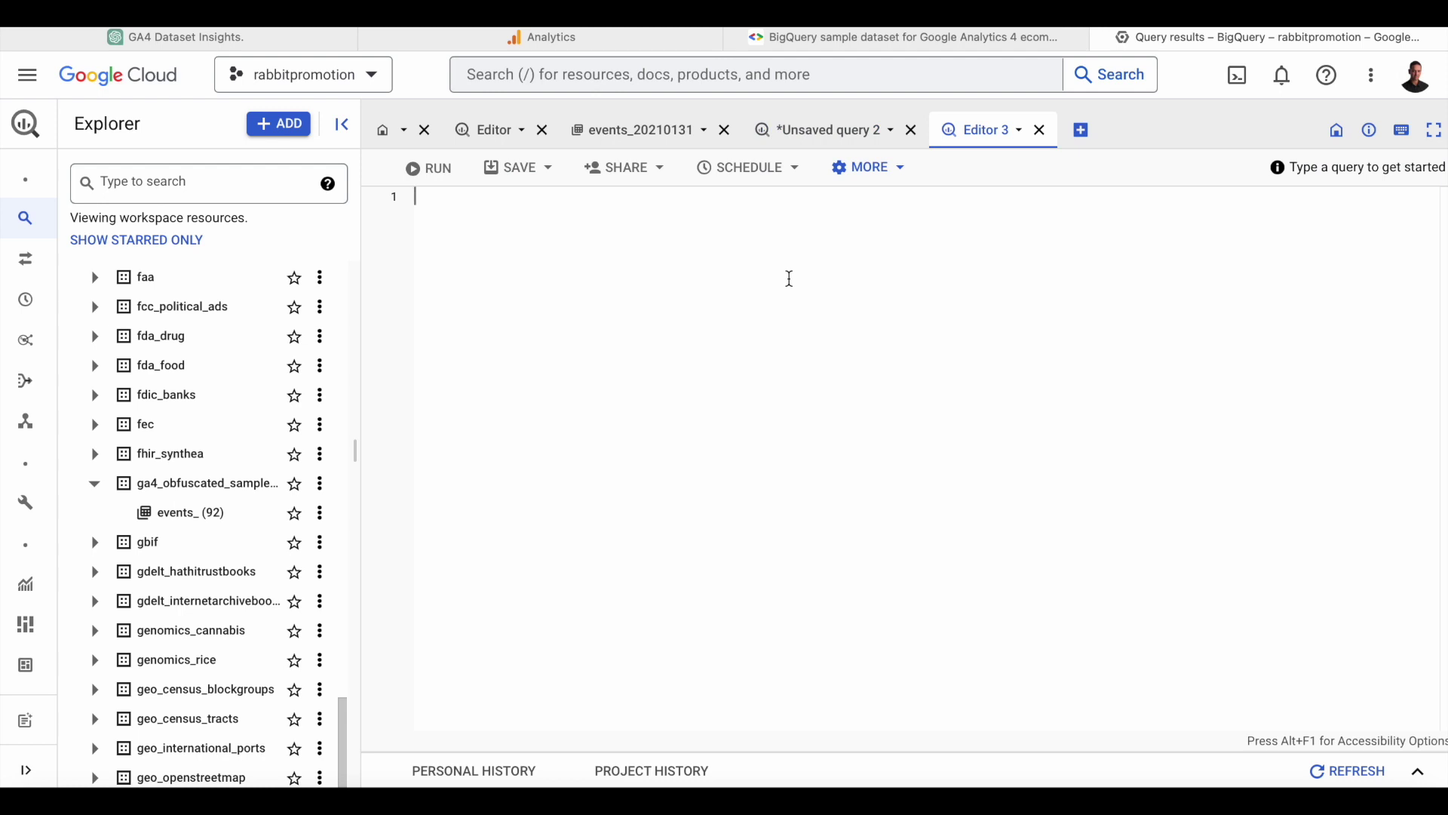
key(ctrl+v)
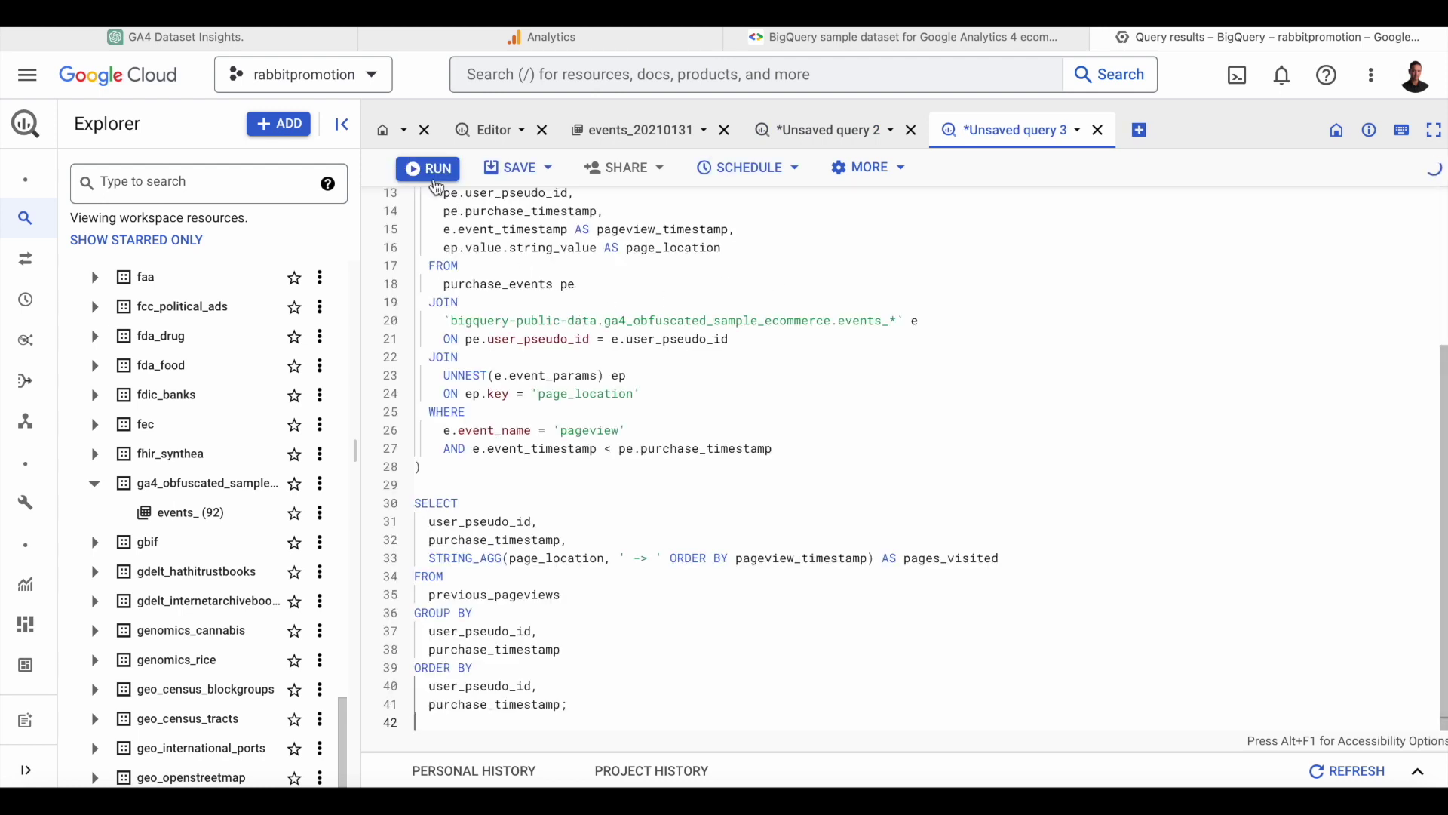
click(419, 172)
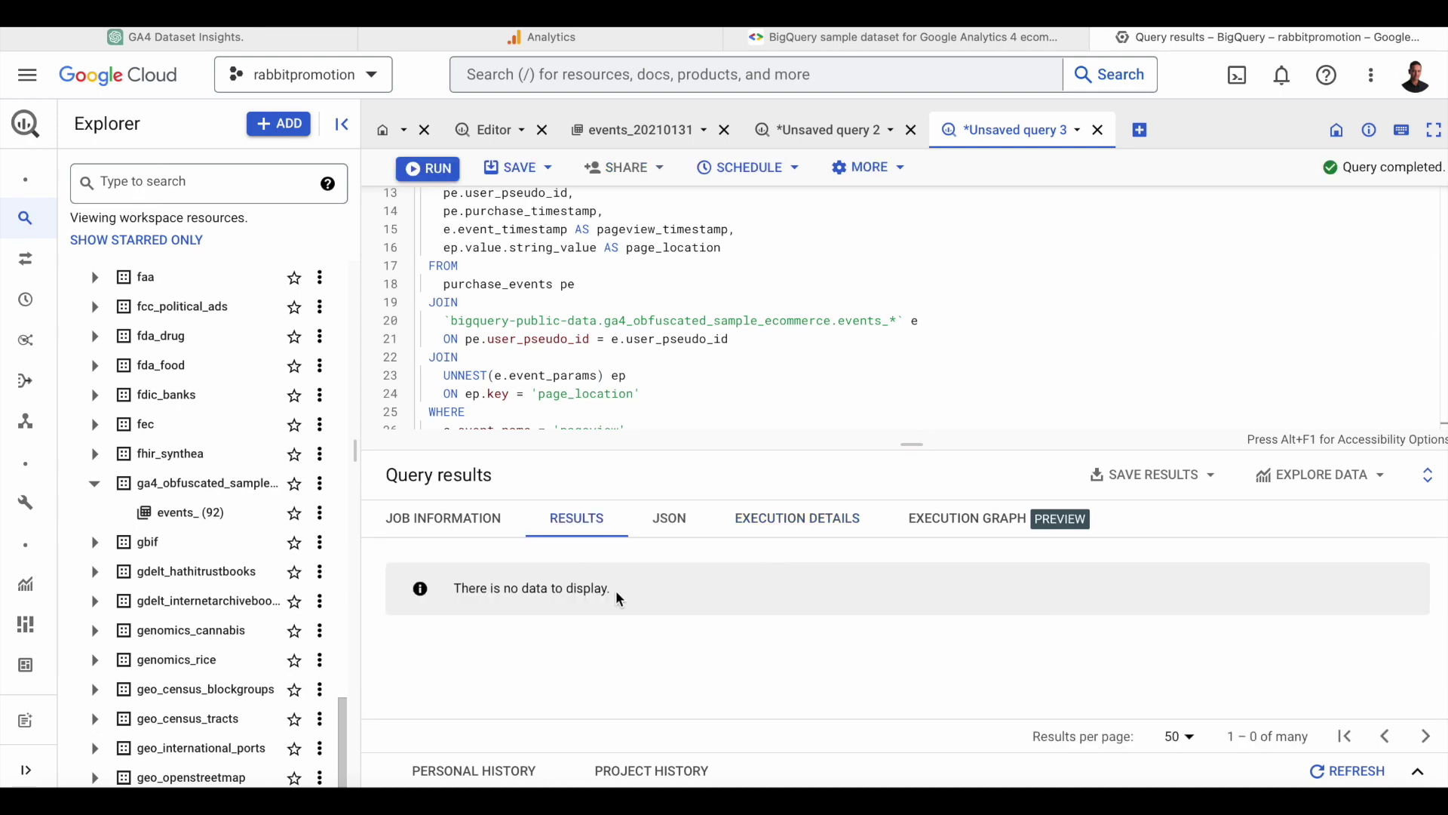
drag(611, 589, 454, 587)
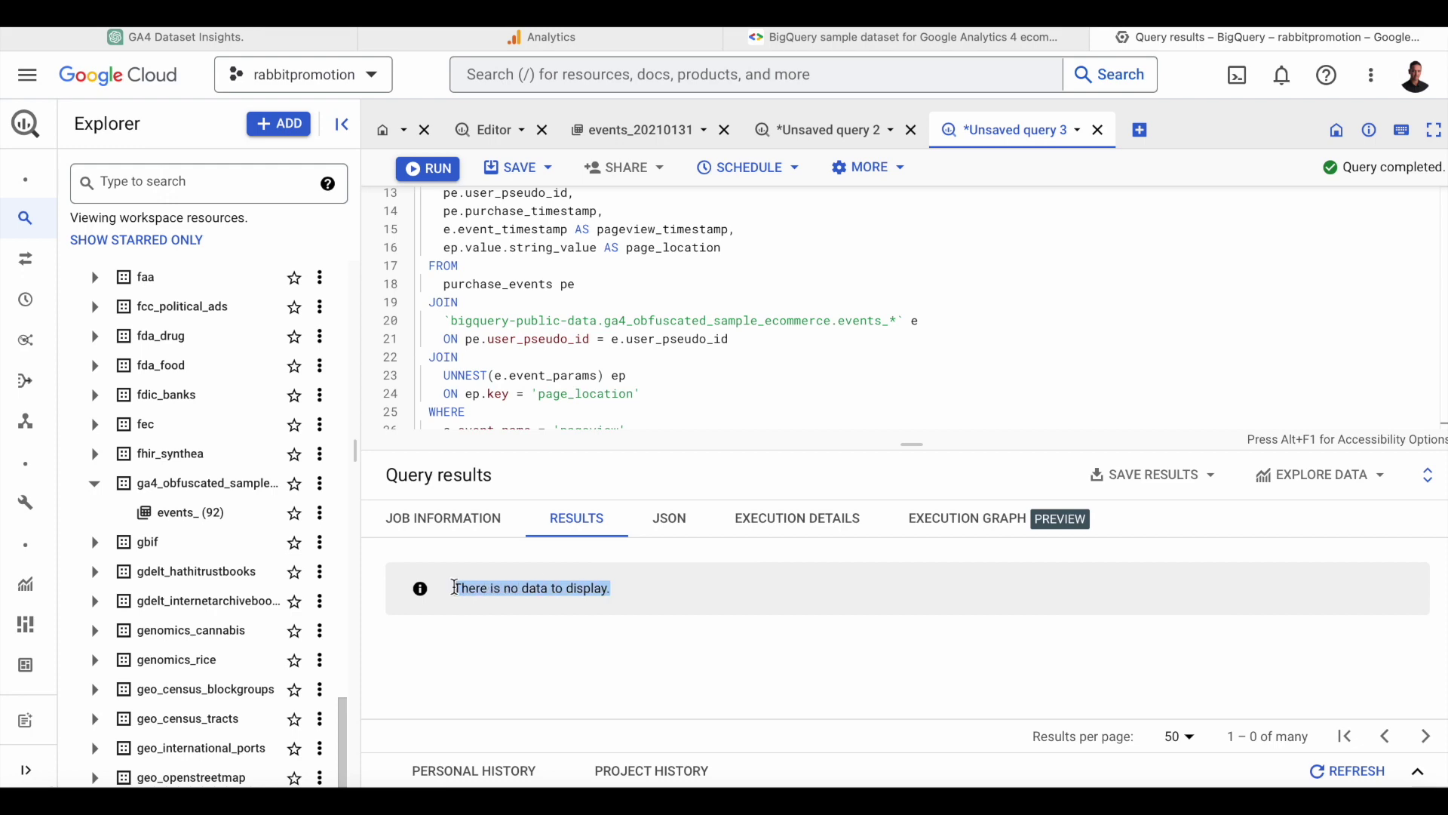
click(215, 39)
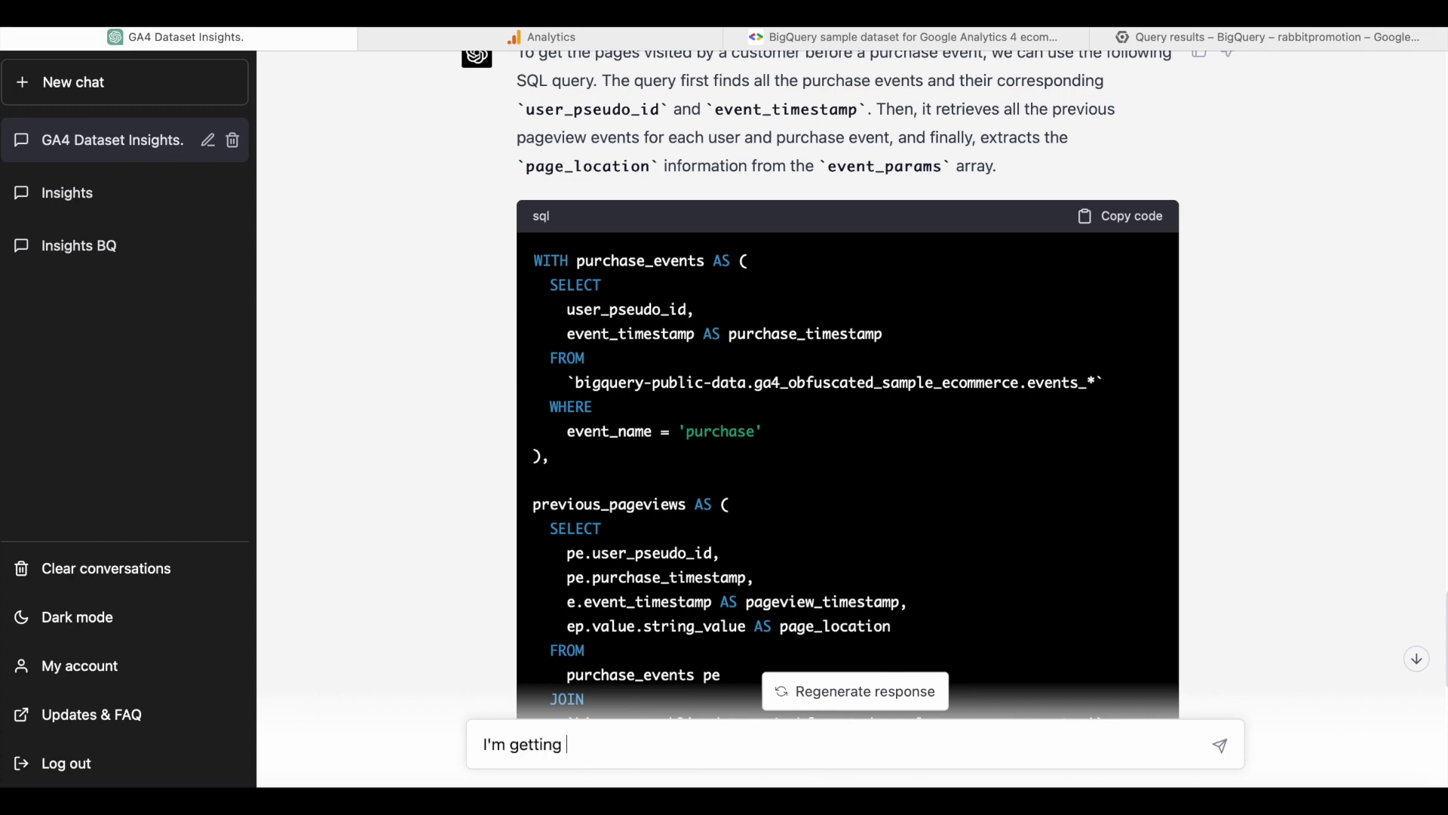
- Report the no-data result to ChatGPT, then stop the troubleshooting reply
key(ctrl+v)
key(Return)
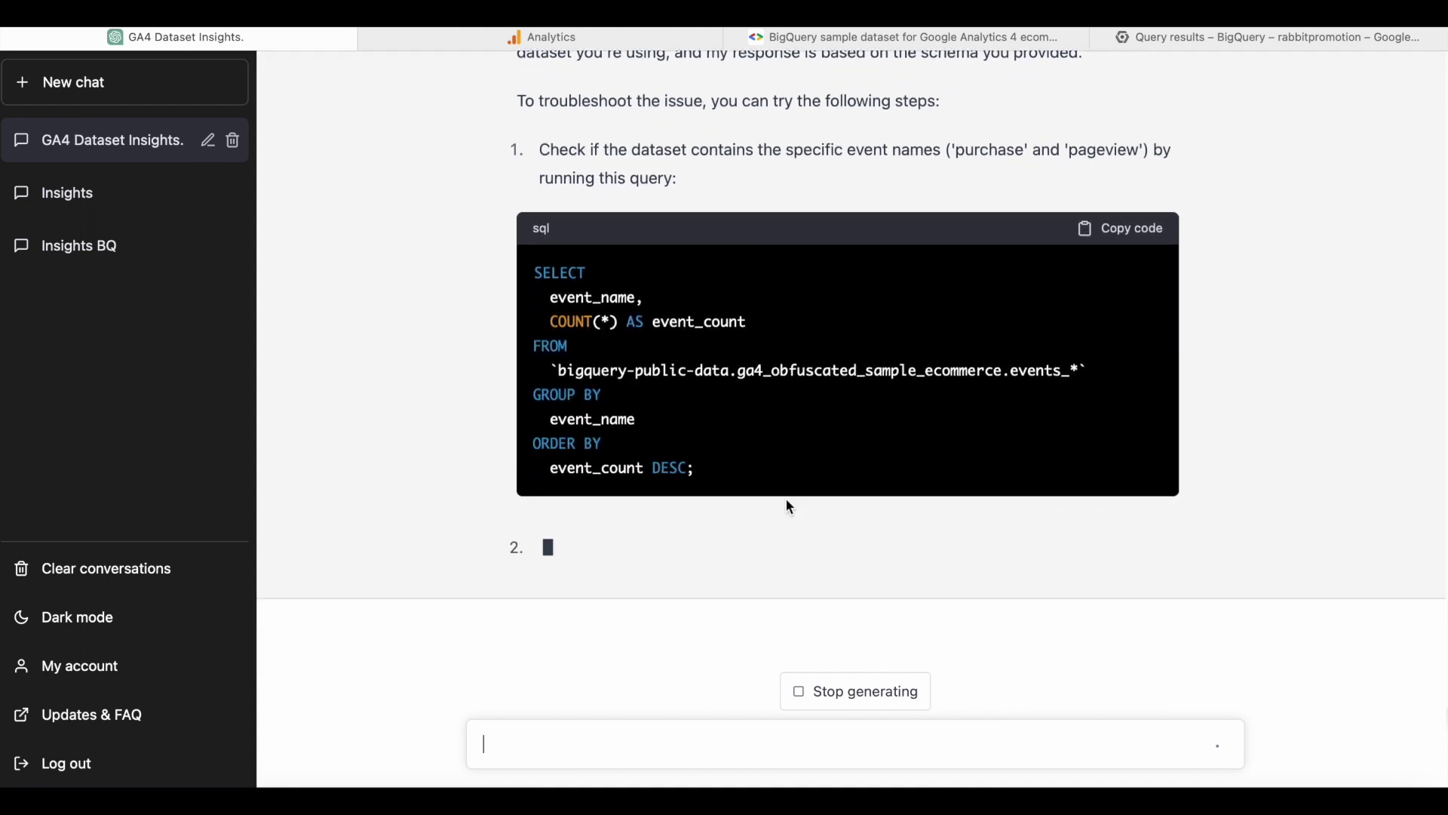
click(847, 692)
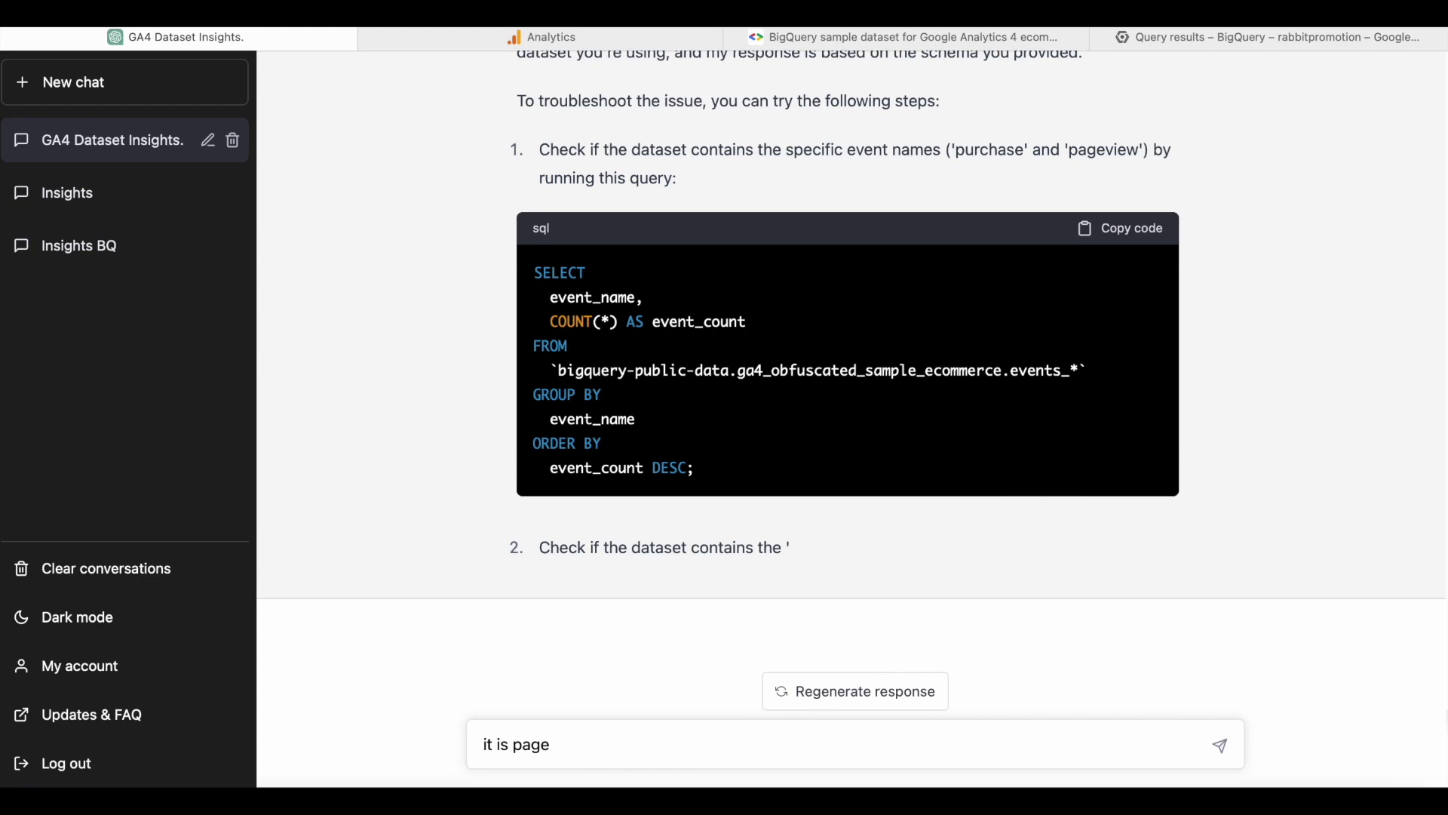
- Send the correction 'it is page_view not pageview' and review the updated query
text(not pageview)
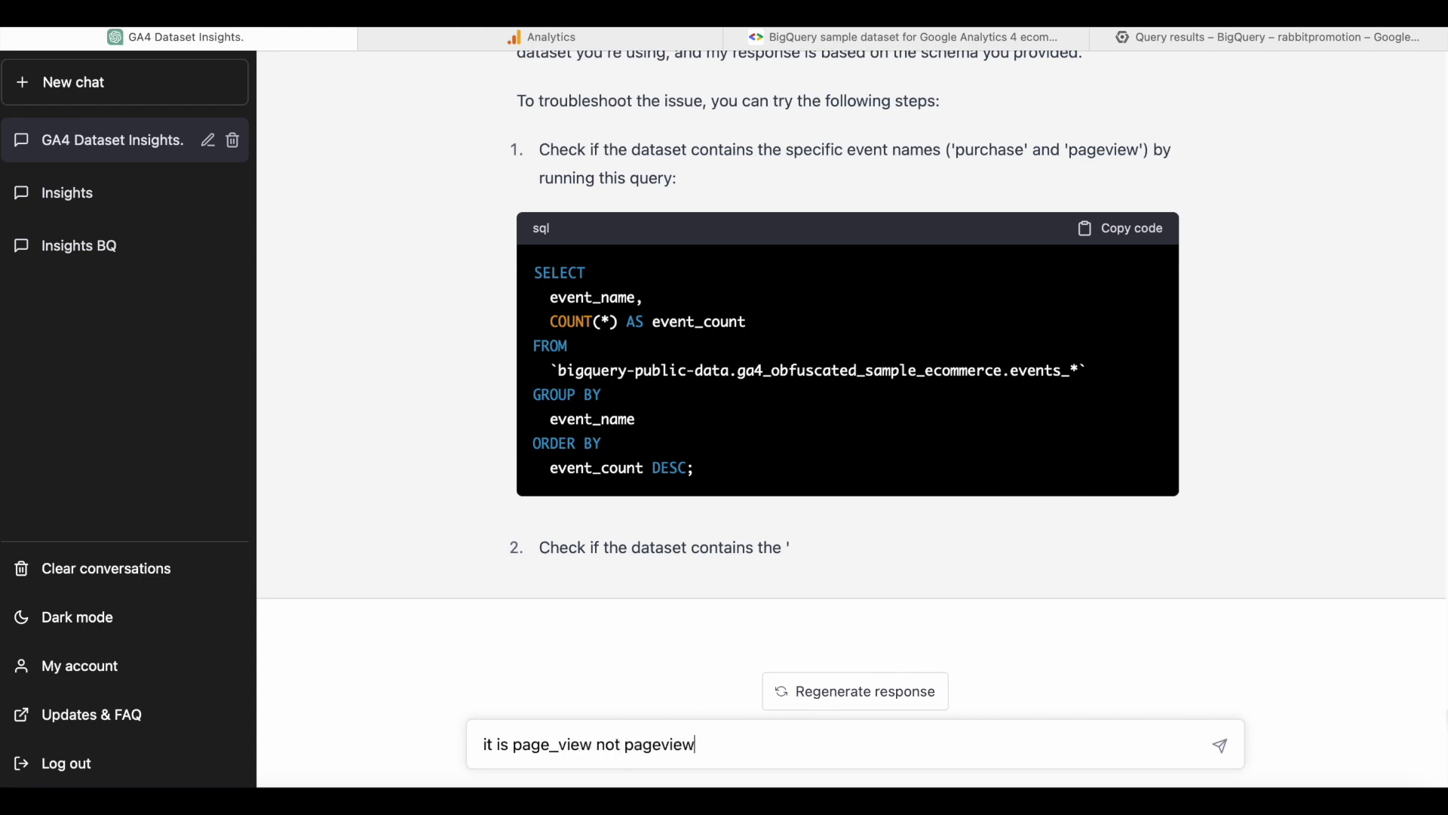
key(Return)
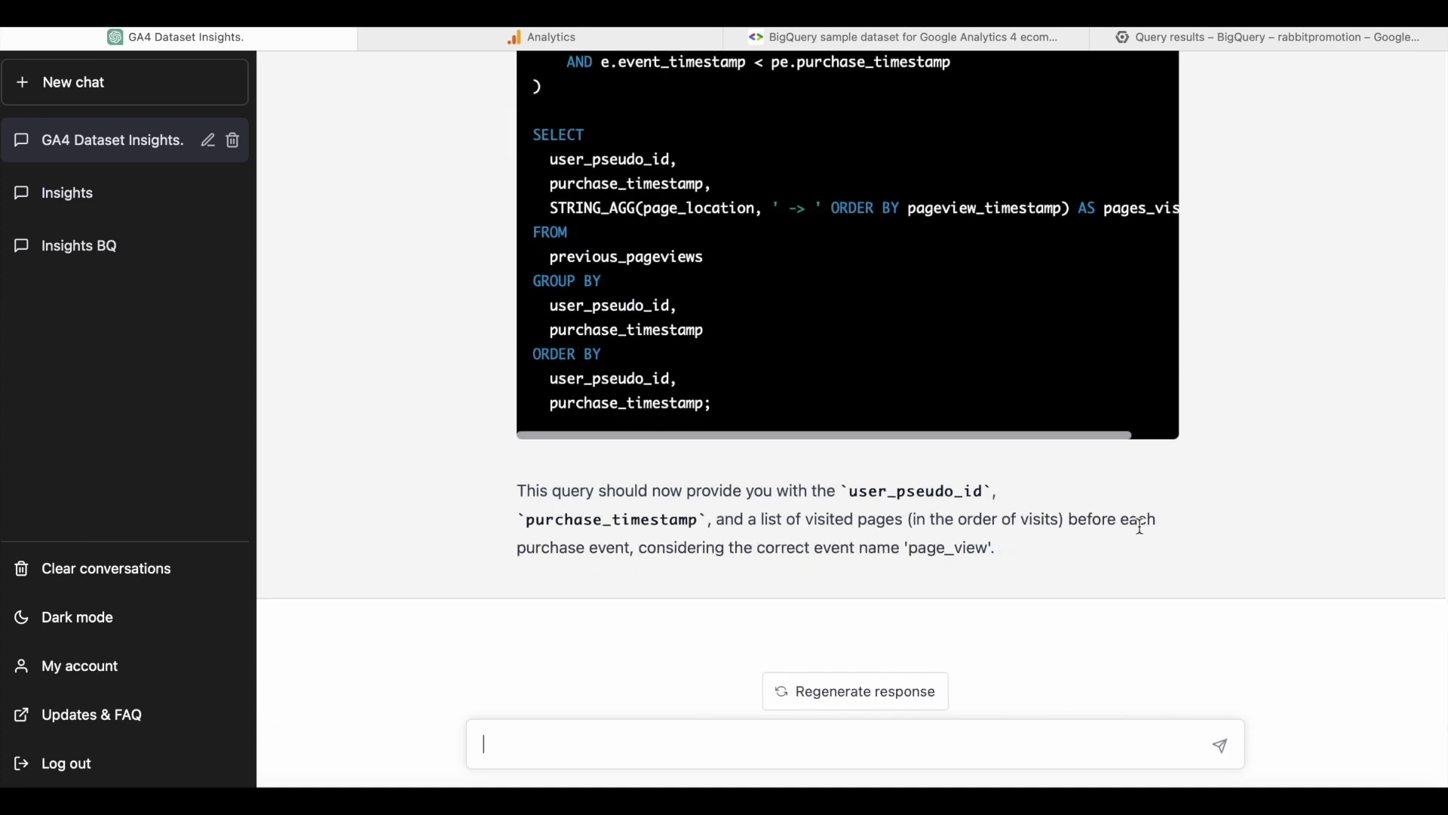
scroll(1141, 525, up, 10)
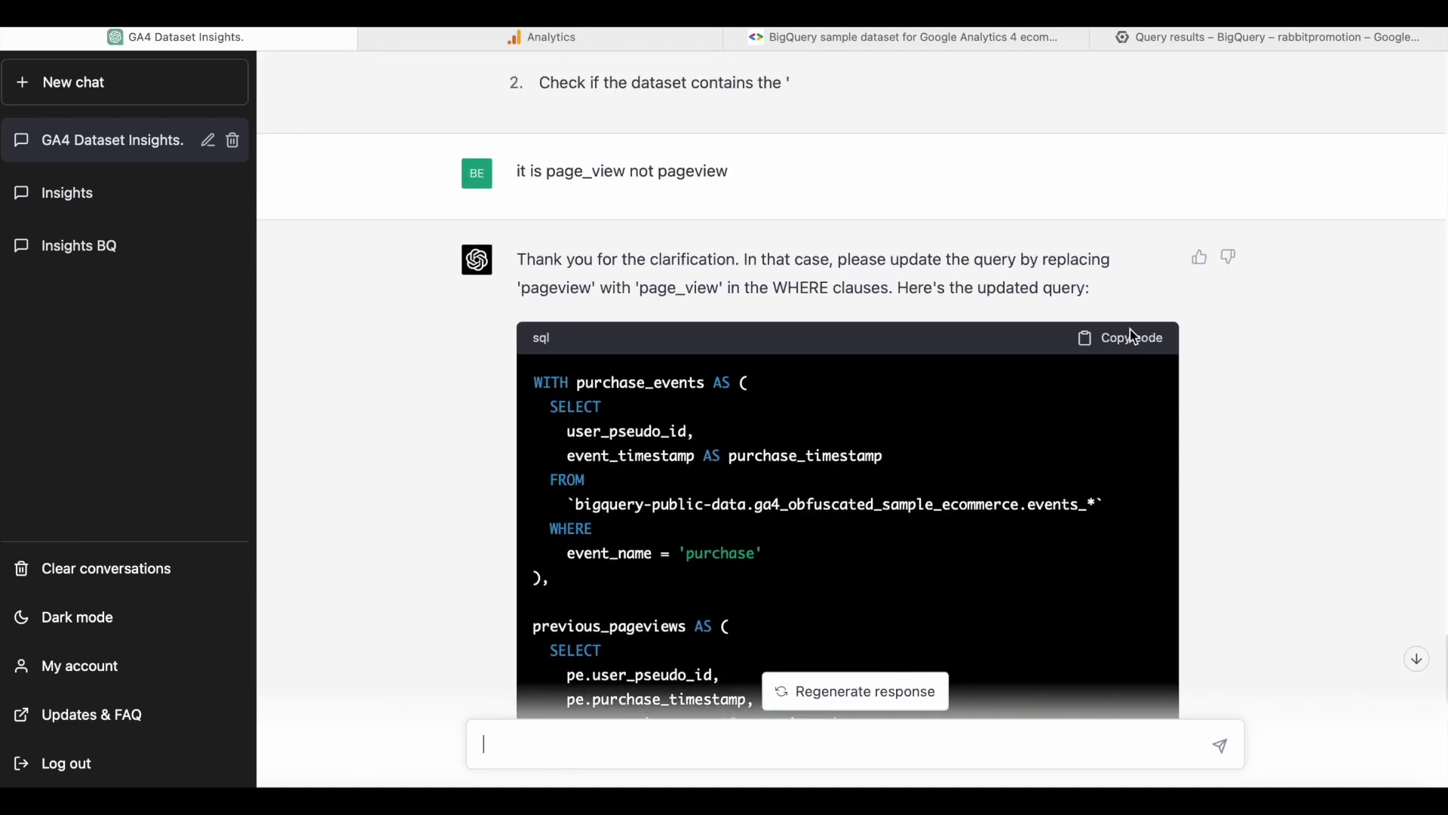
- Replace the editor's query with ChatGPT's corrected page_view query and run it
click(1133, 337)
click(1270, 34)
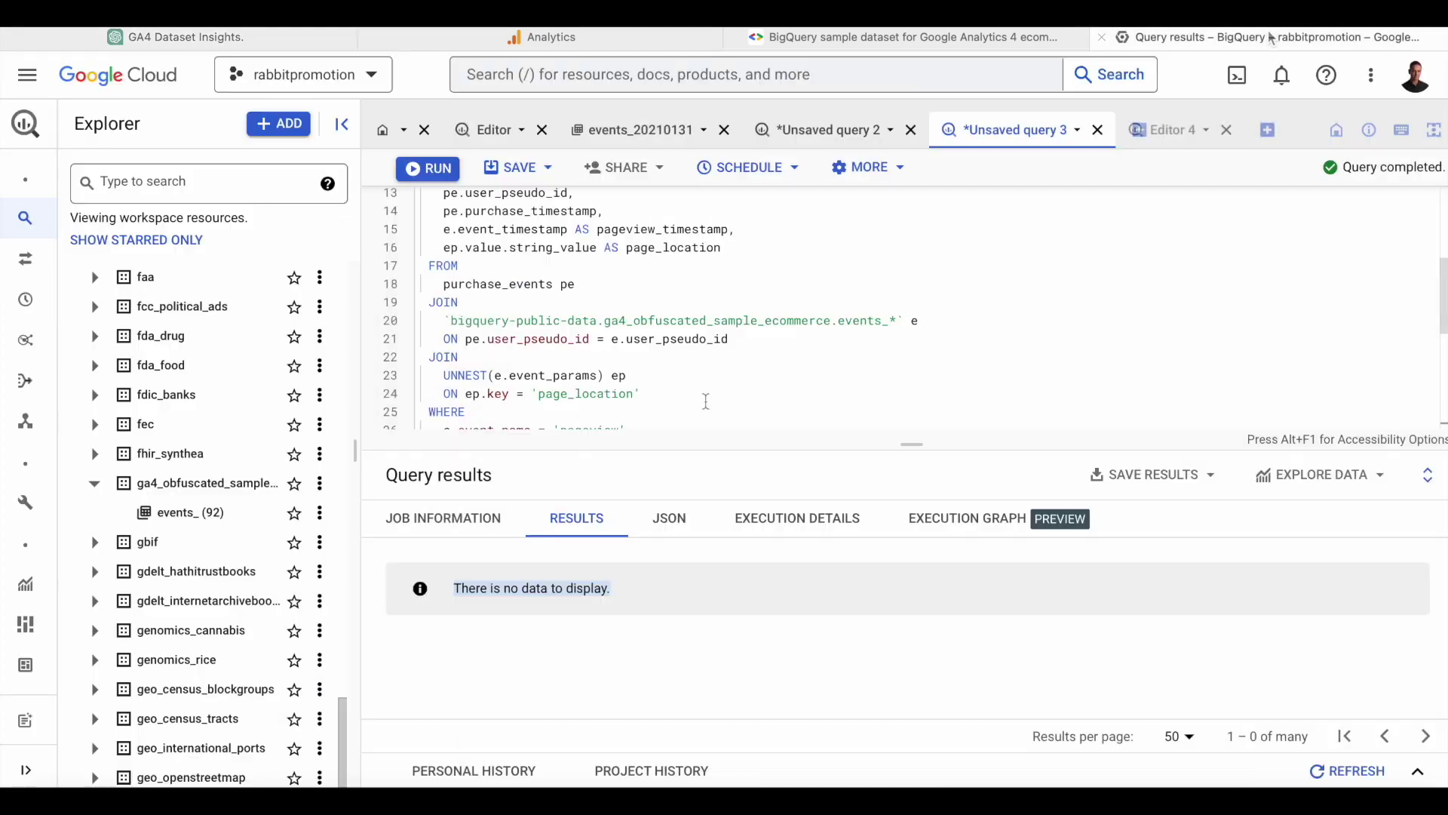
drag(911, 445, 913, 596)
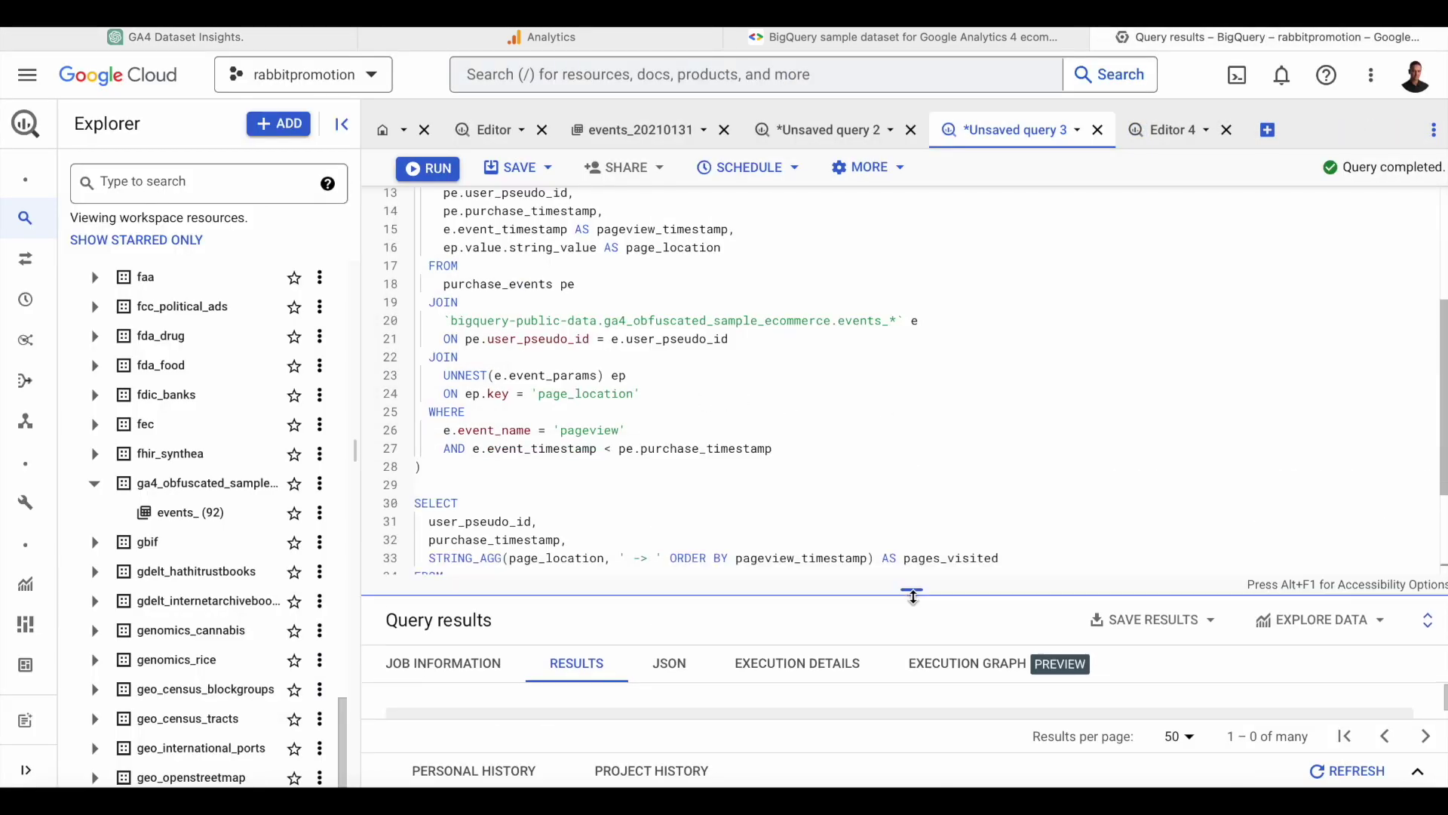
click(879, 505)
key(ctrl+a)
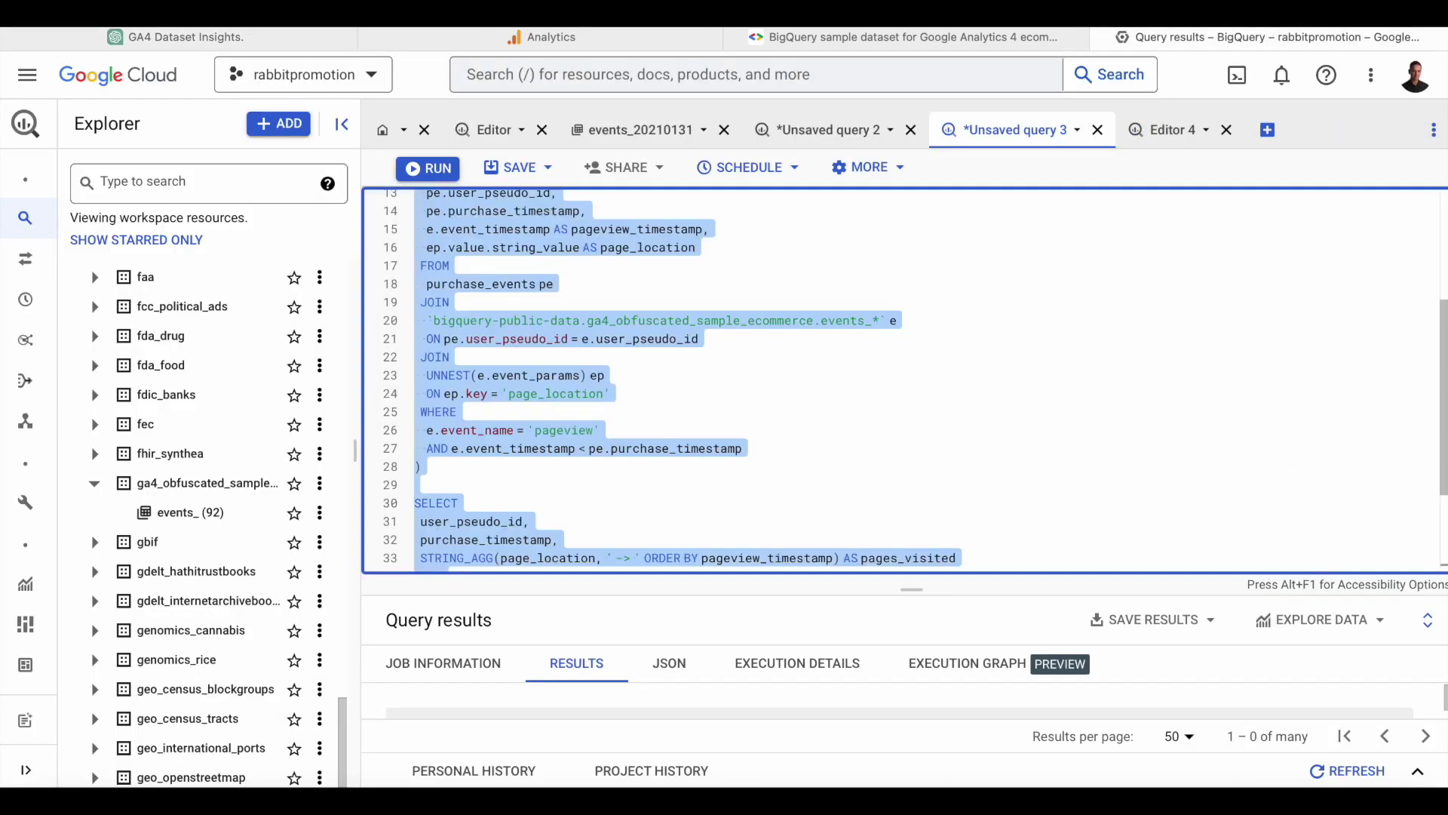
key(ctrl+v)
key(ctrl+Return)
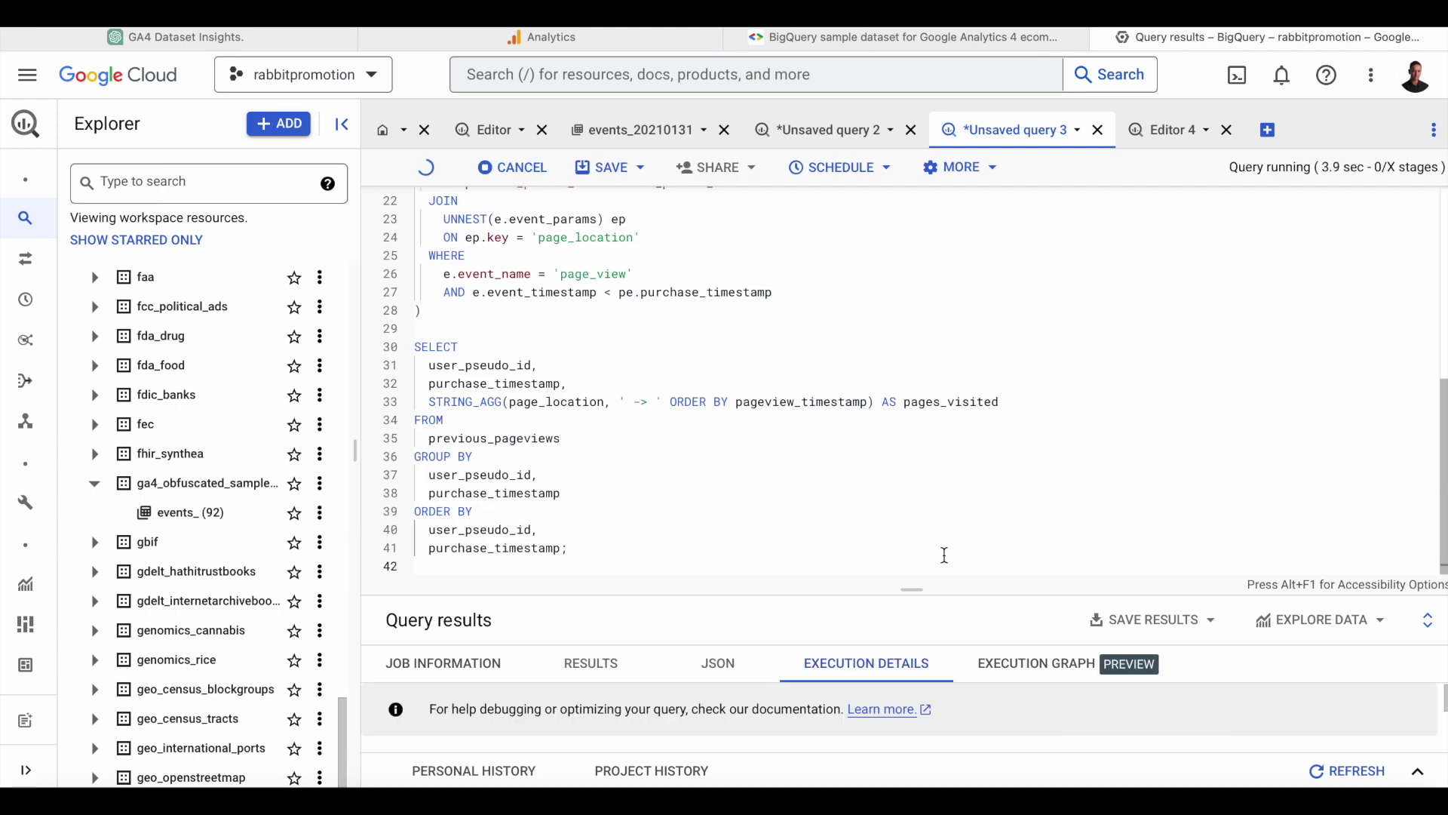
- Browse the 5692 result rows of user_pseudo_id, purchase_timestamp and pages_visited paths
drag(915, 589, 913, 309)
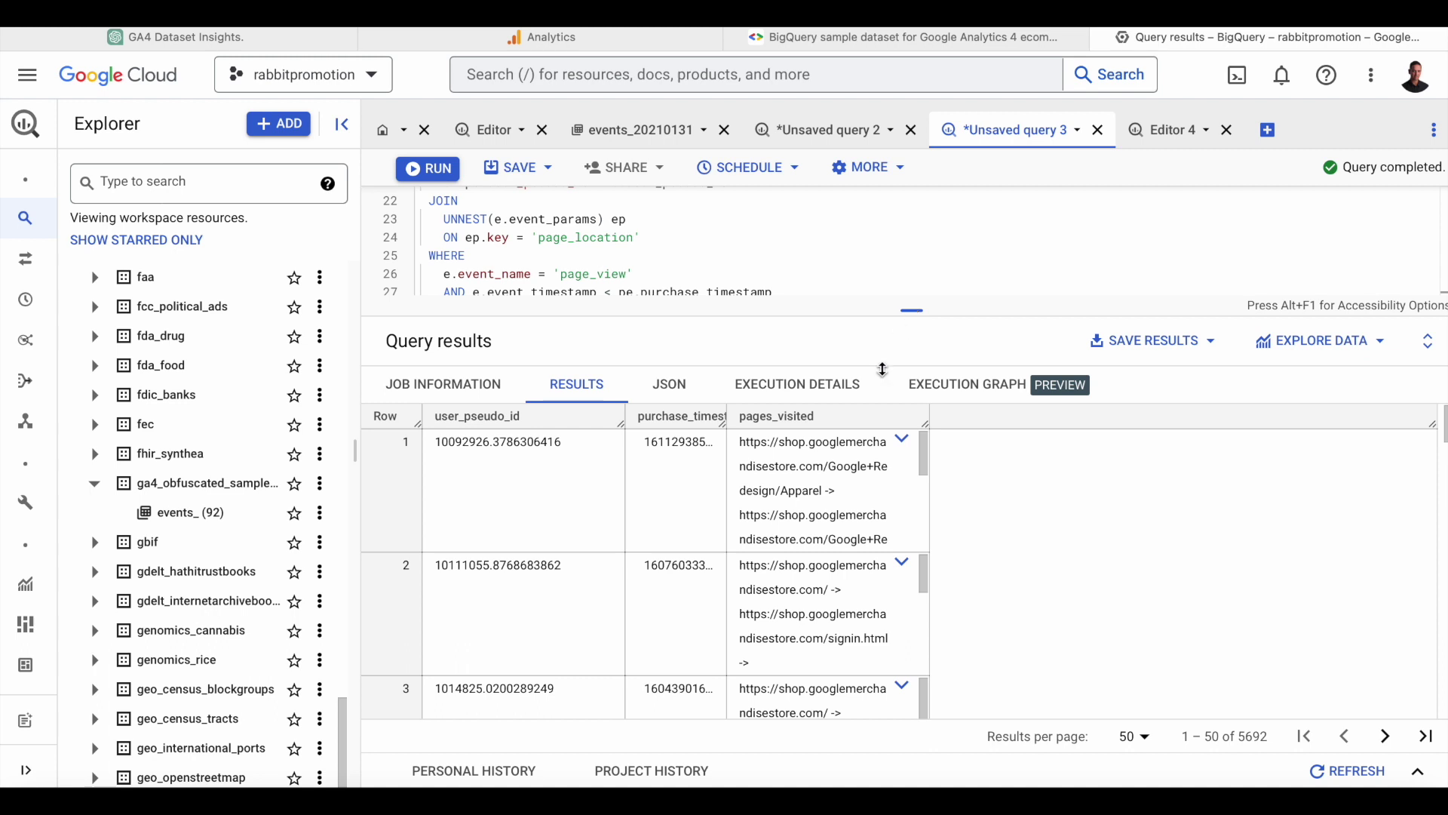
scroll(835, 499, down, 2)
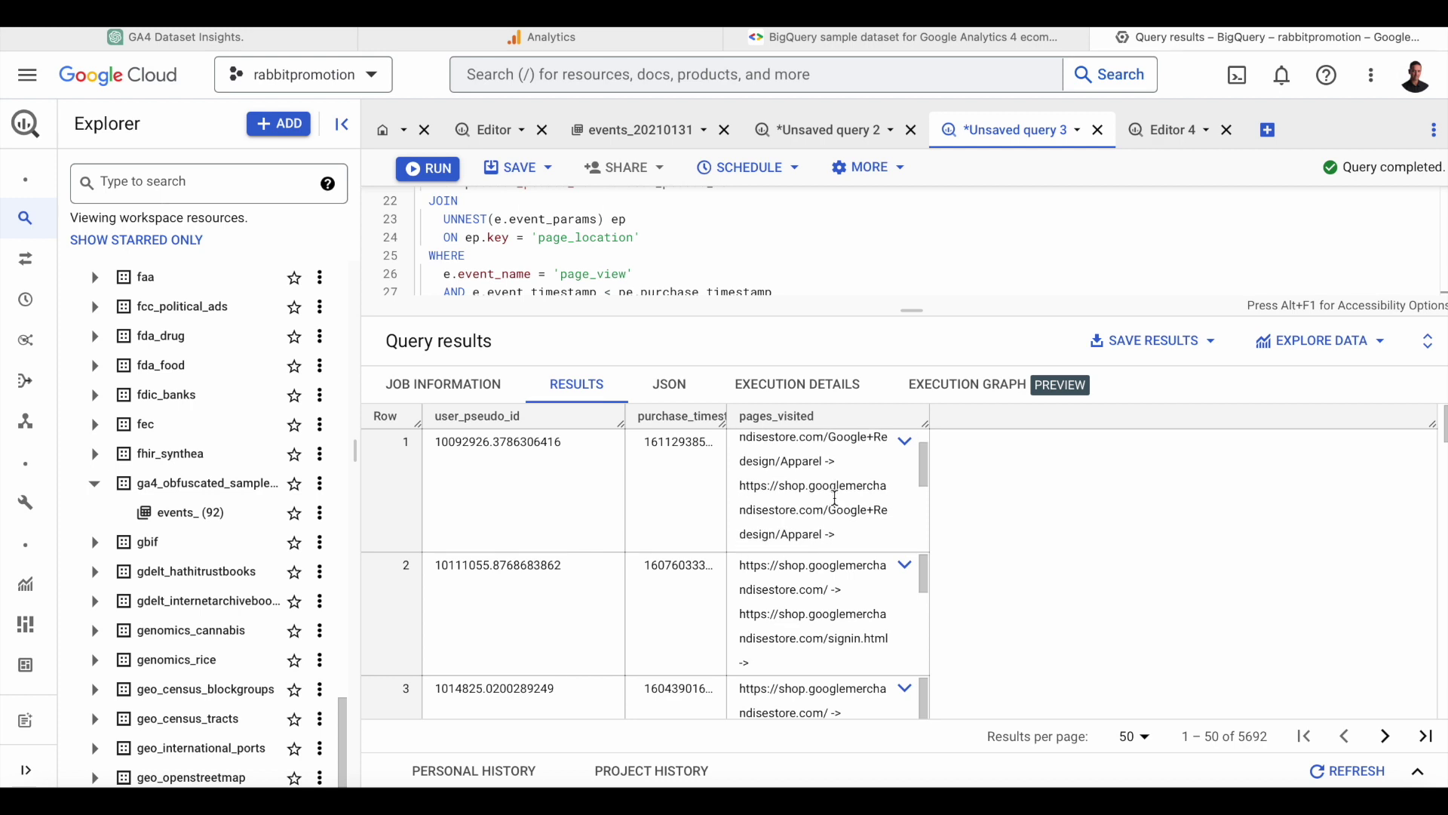
scroll(835, 498, up, 2)
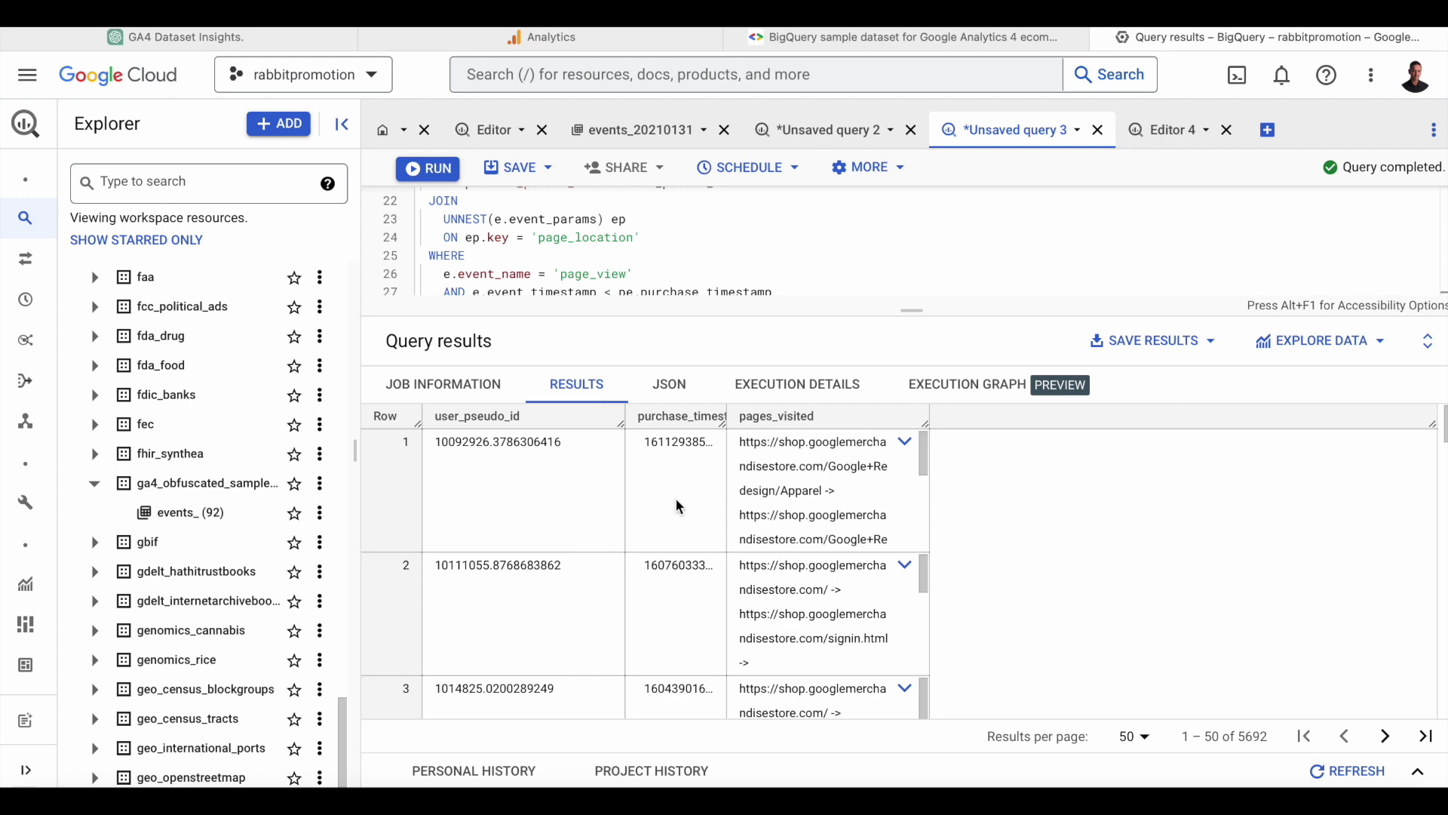
scroll(619, 524, down, 1)
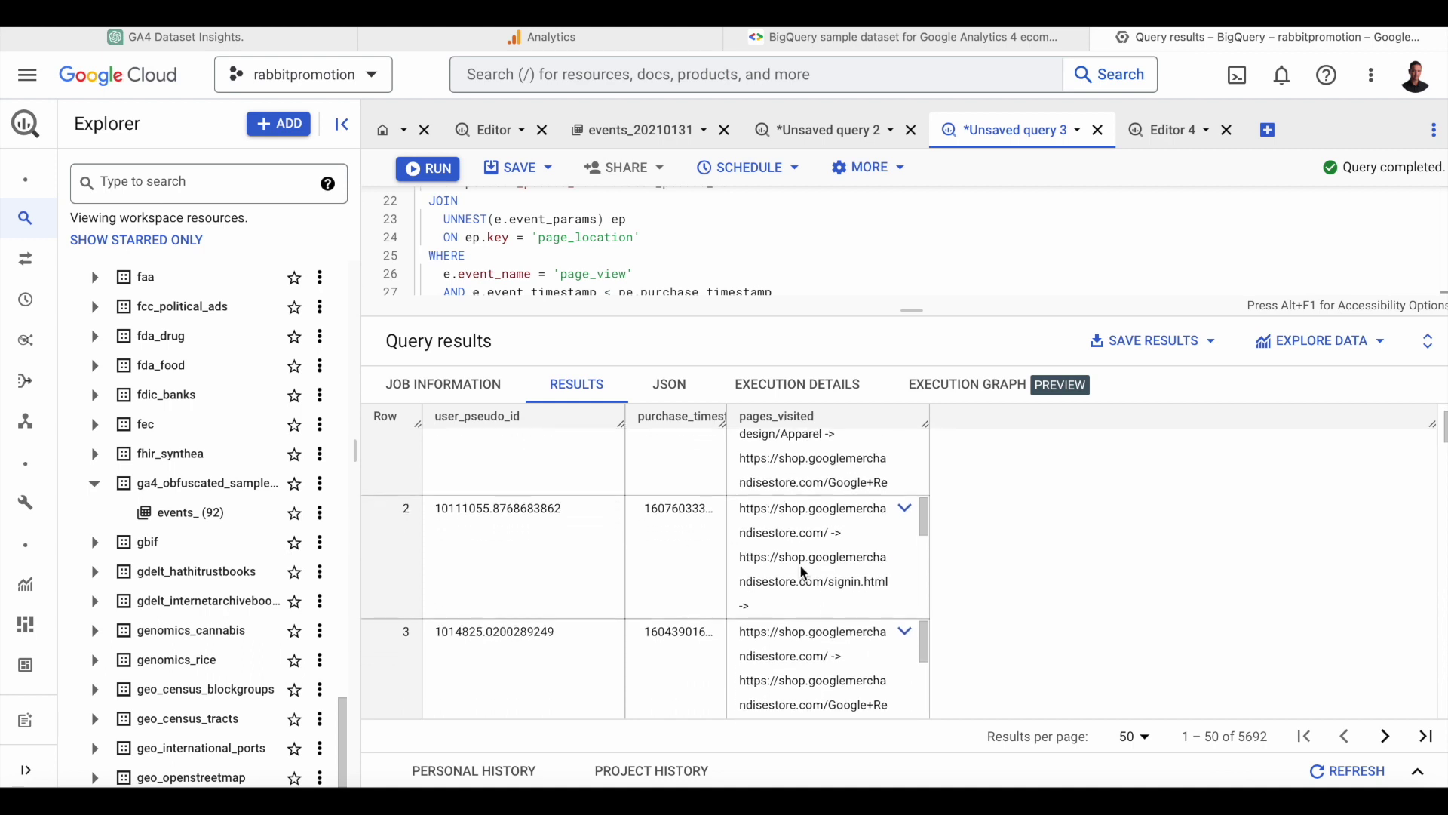
scroll(804, 573, down, 3)
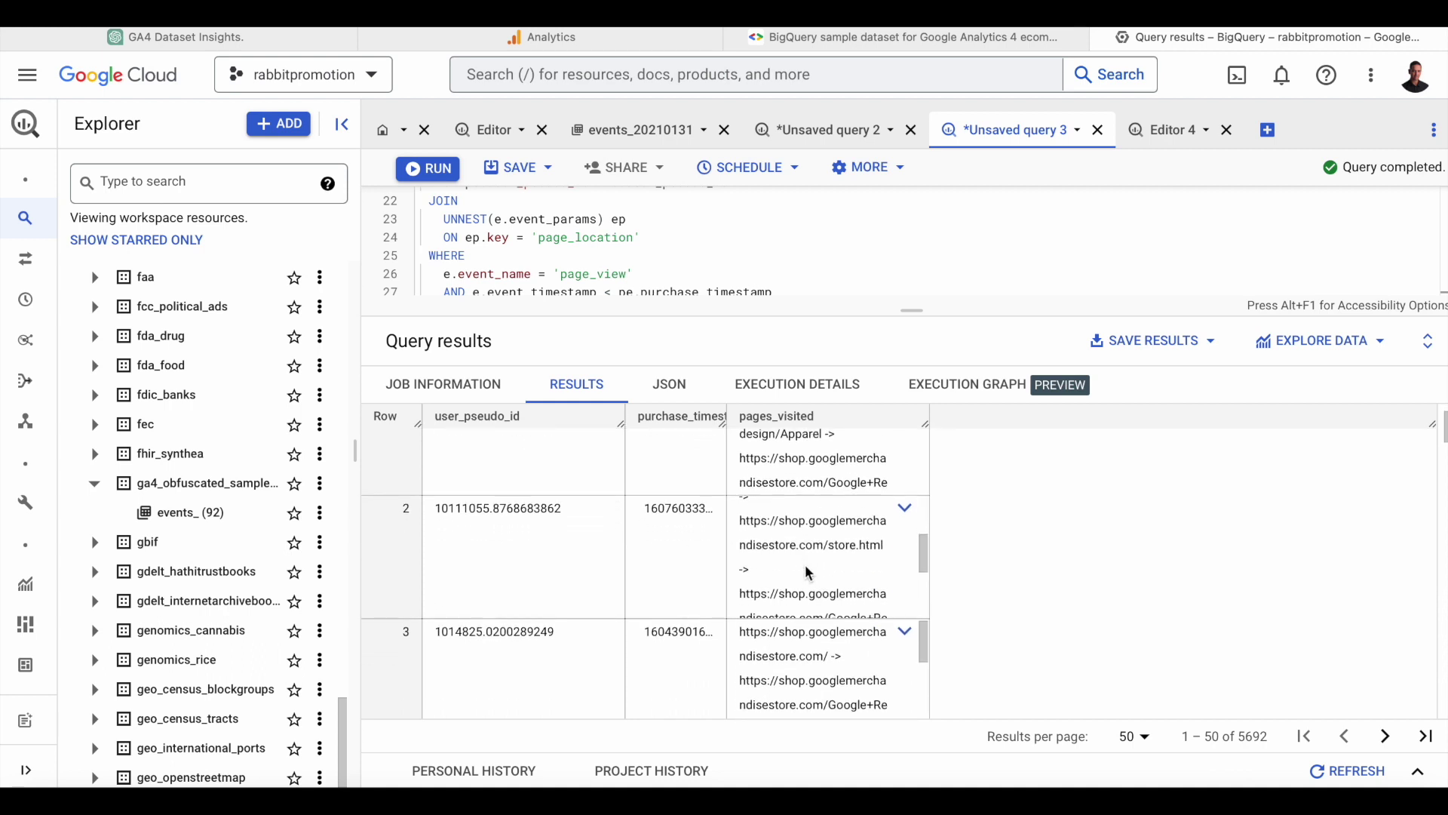
scroll(1002, 570, down, 2)
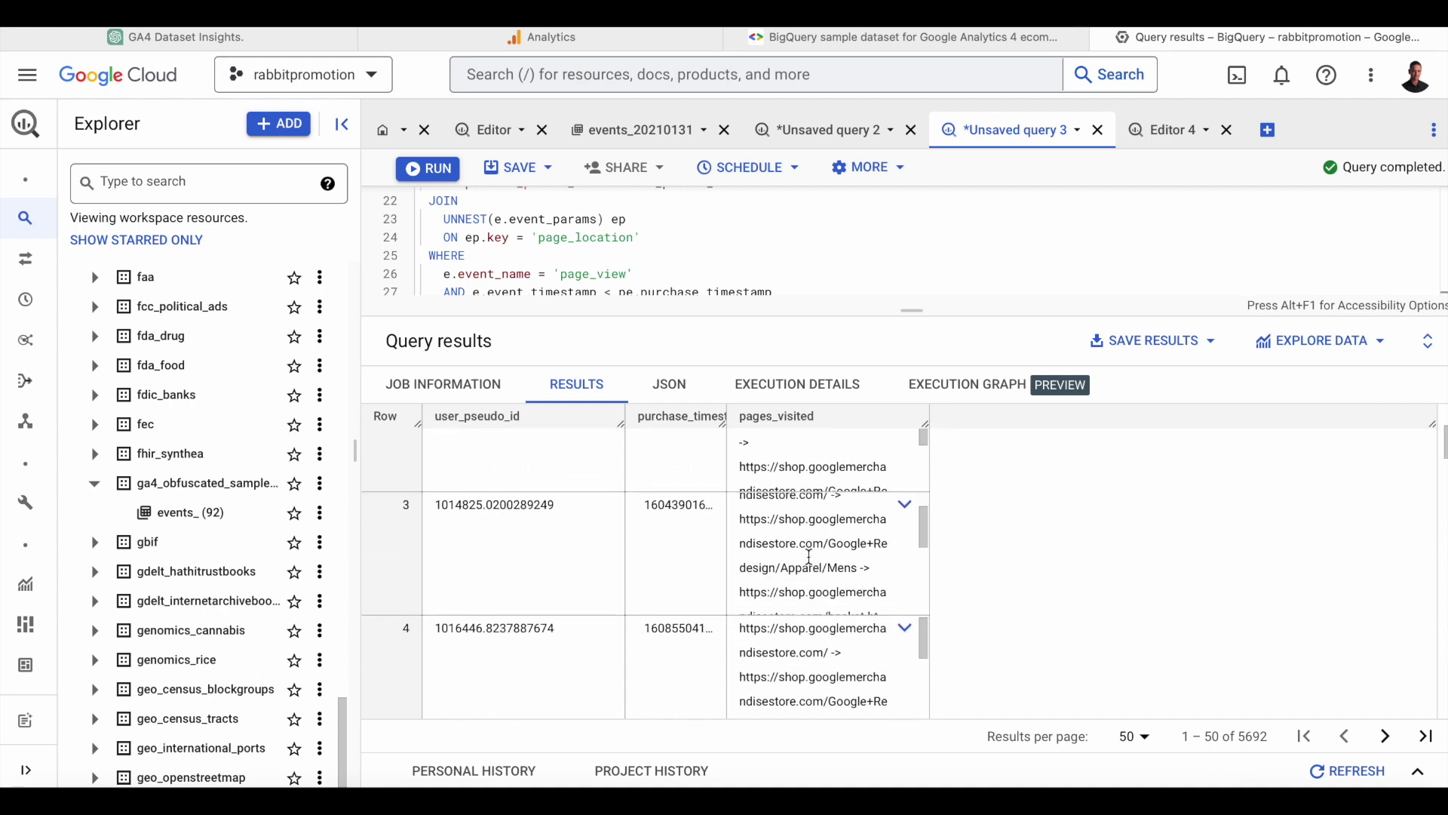